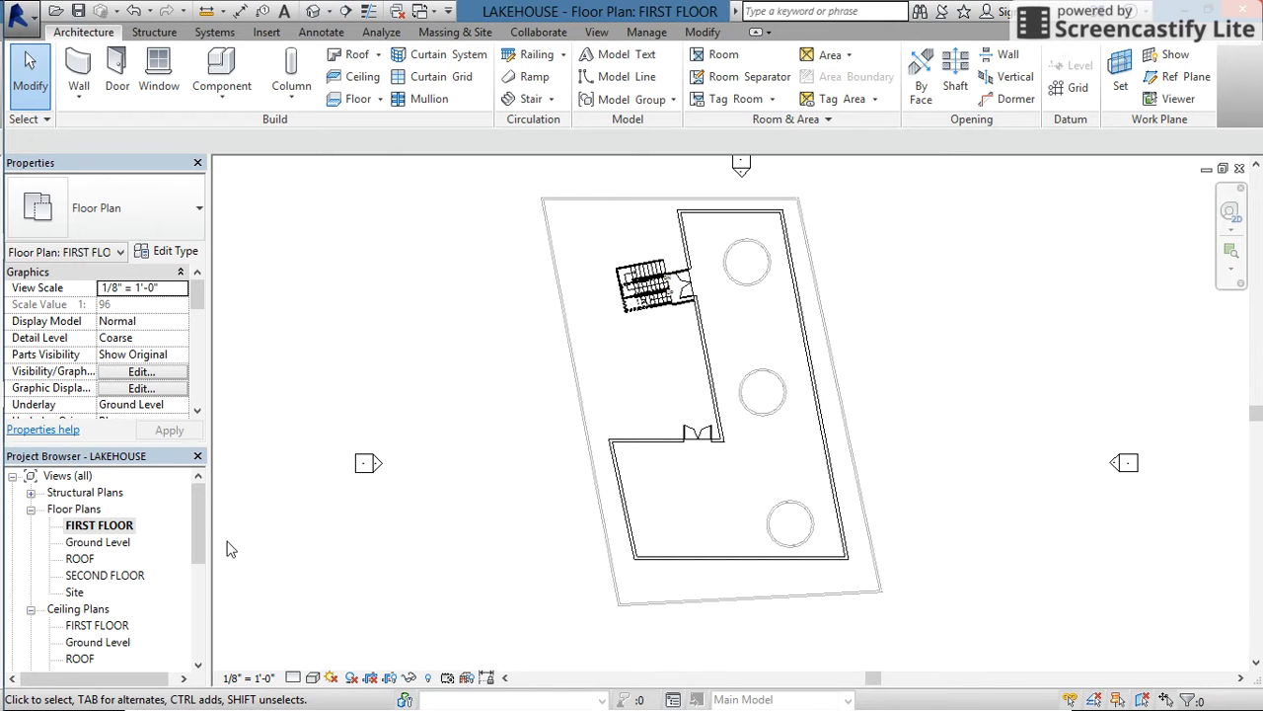
Open the North building elevation and examine the building, its stair and the level markers up close
left_click_drag(197, 521, 196, 583)
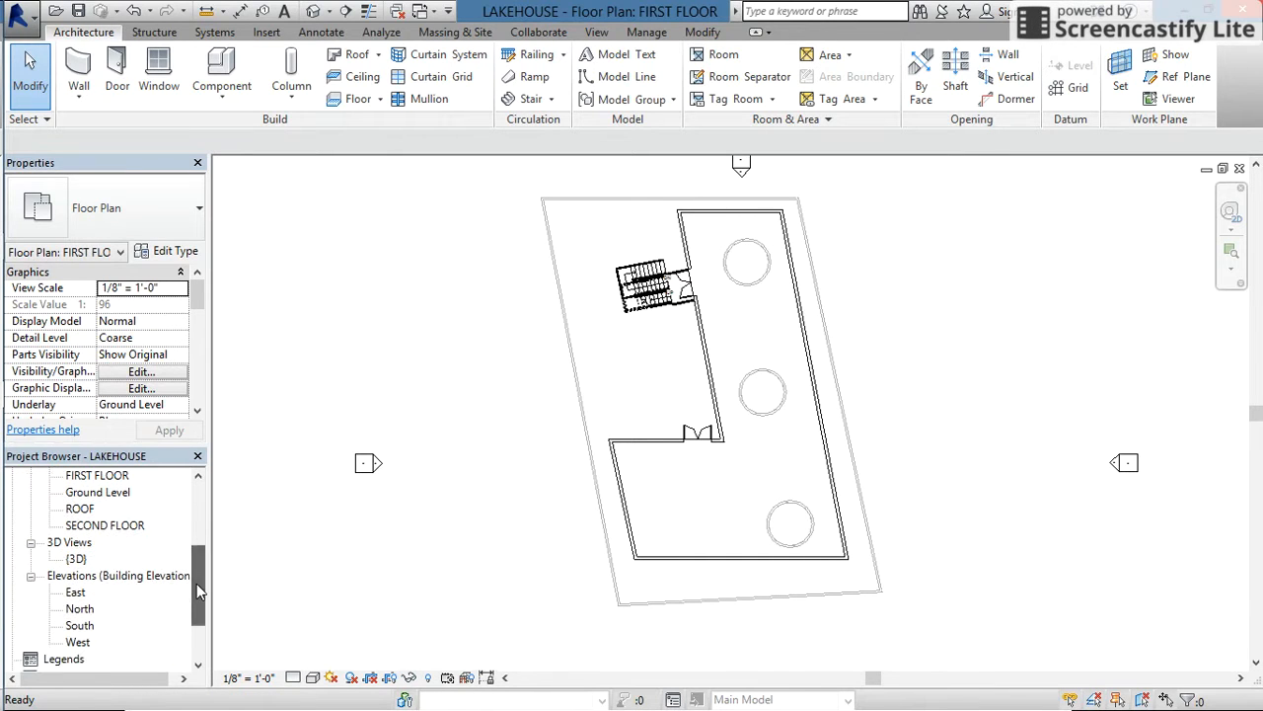
double_click(80, 609)
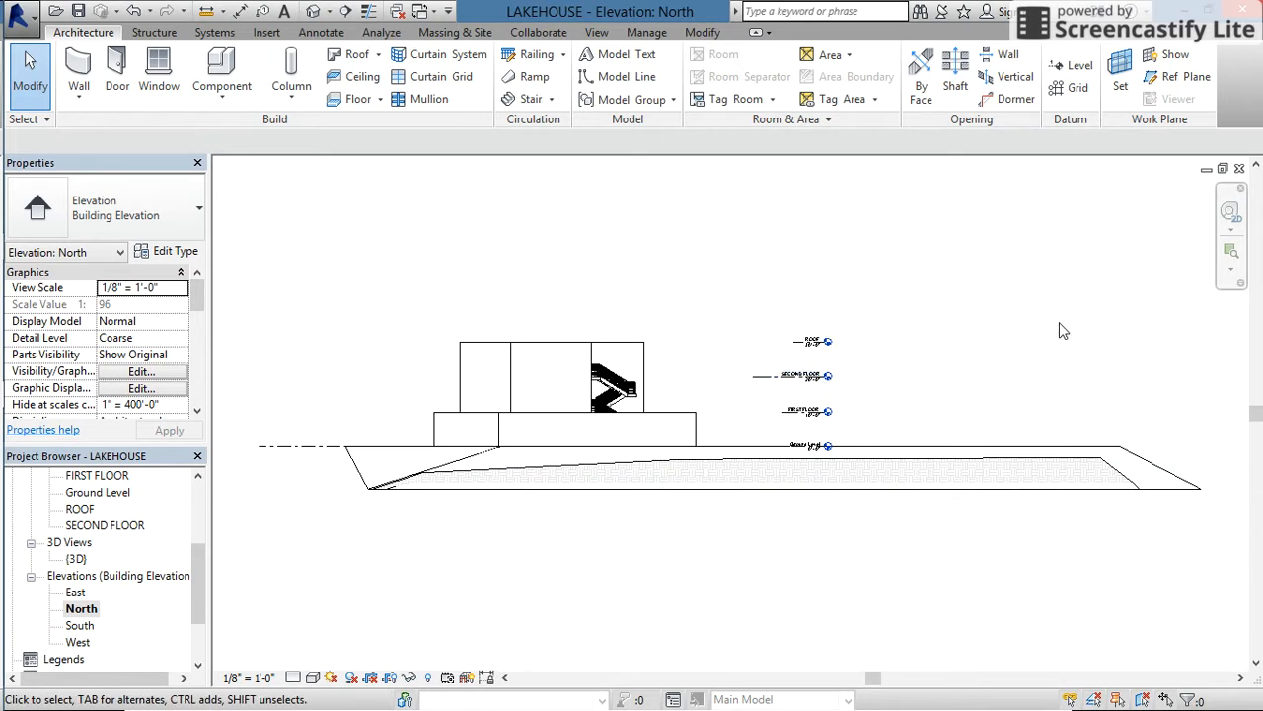
left_click(1232, 271)
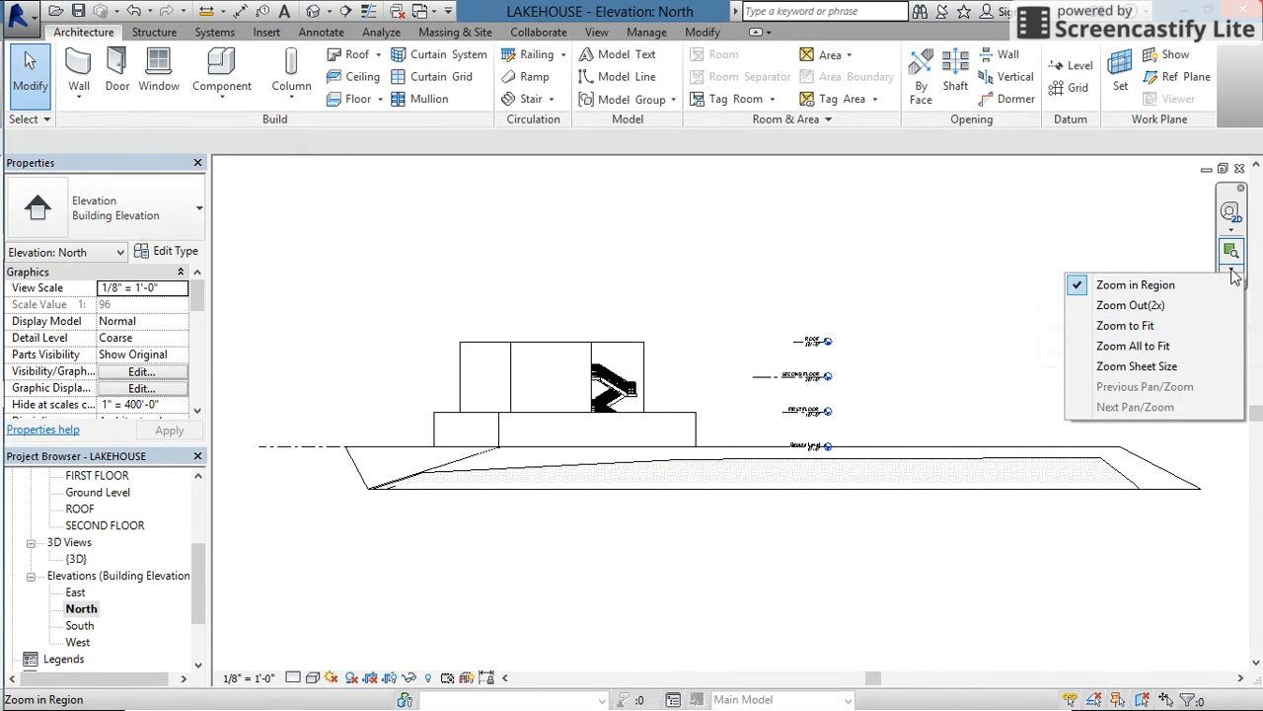
left_click(1226, 273)
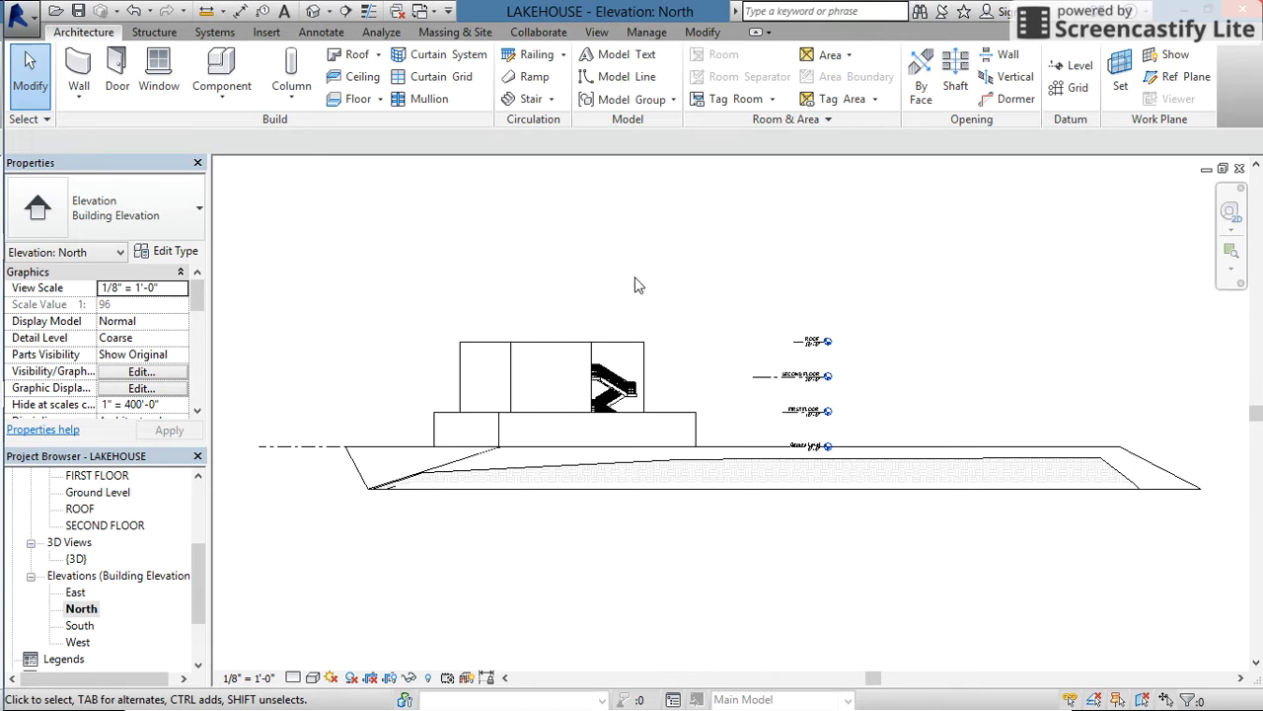
left_click(1230, 212)
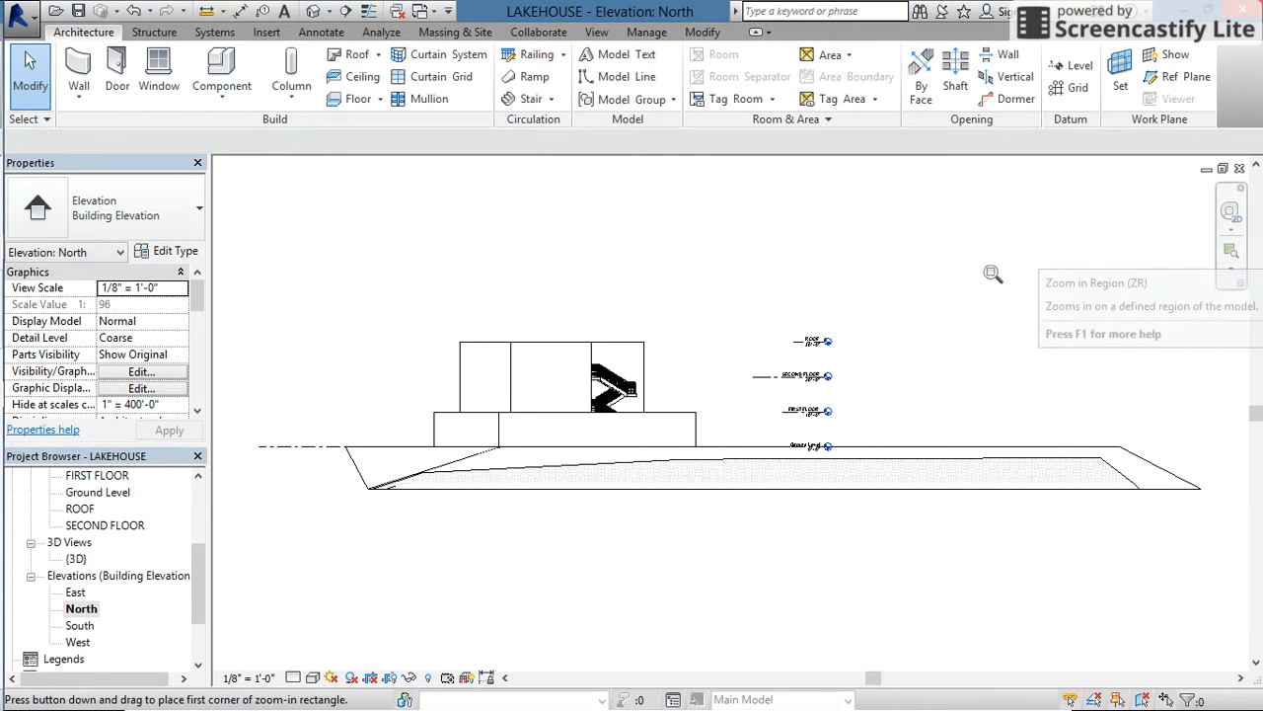
left_click_drag(460, 257, 908, 511)
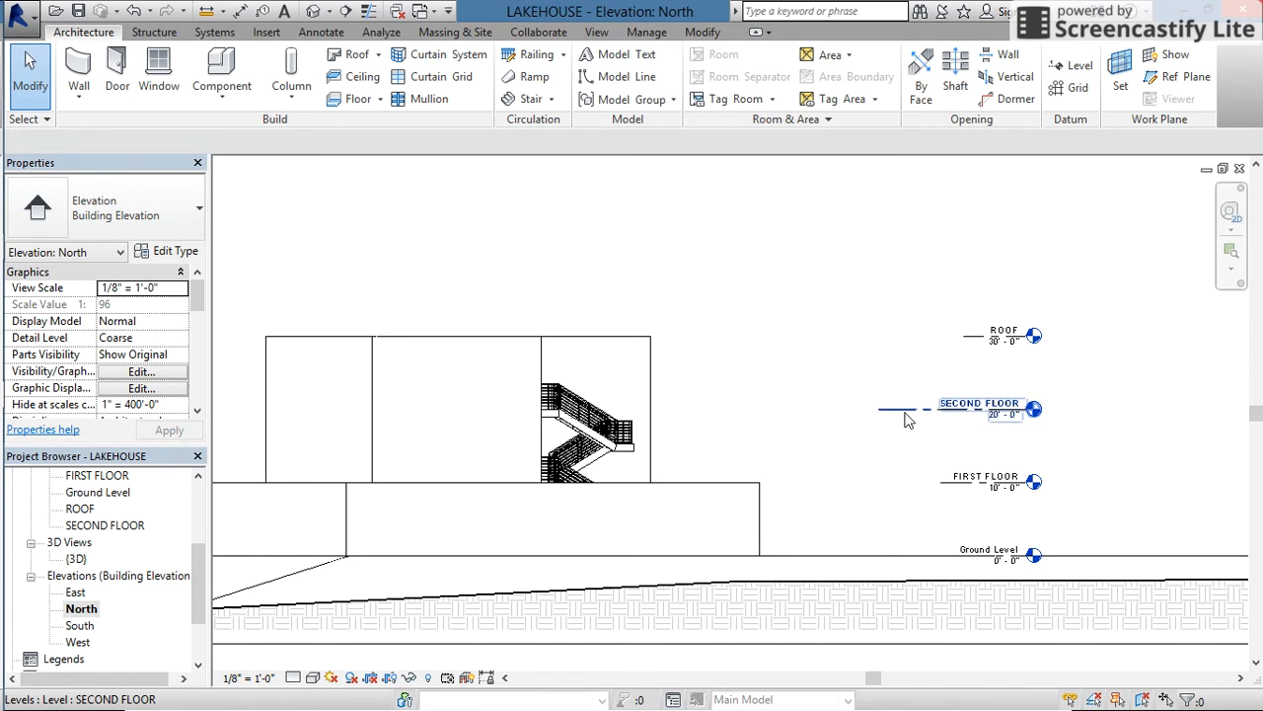
Open the FIRST FLOOR reflected ceiling plan with the whole building outline filling the view
left_click_drag(200, 563, 200, 532)
double_click(95, 558)
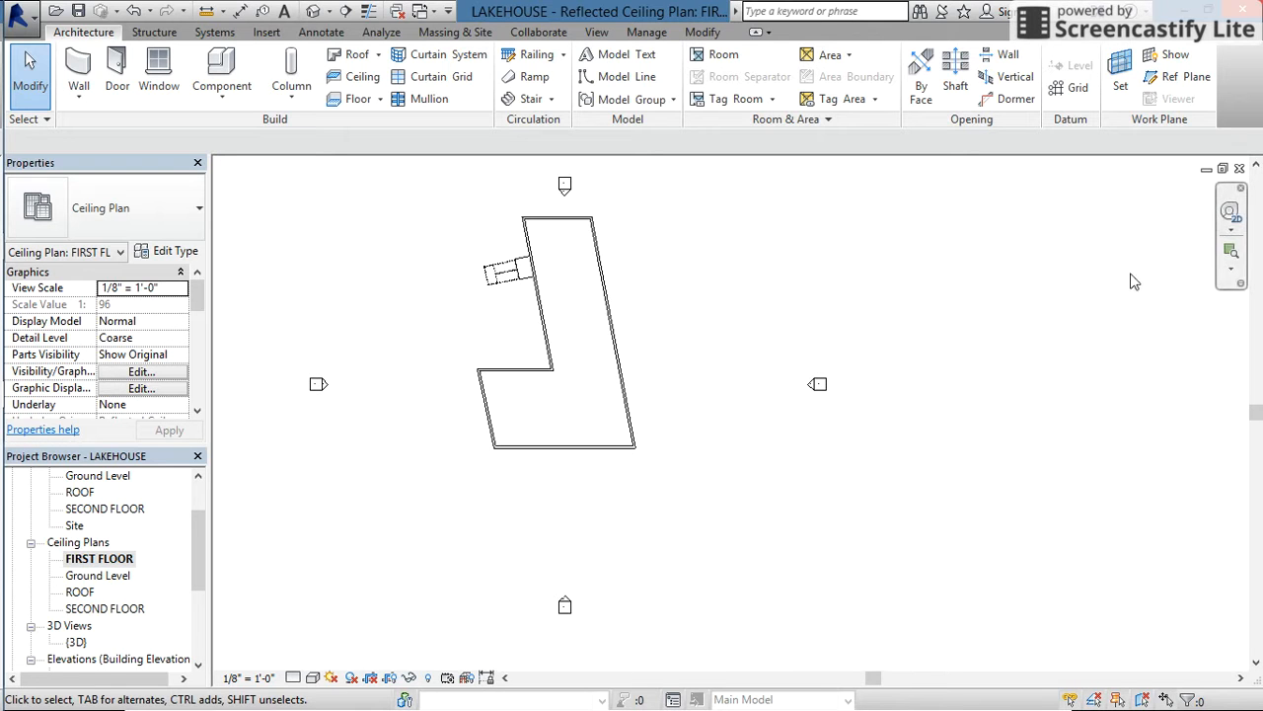
left_click(1230, 251)
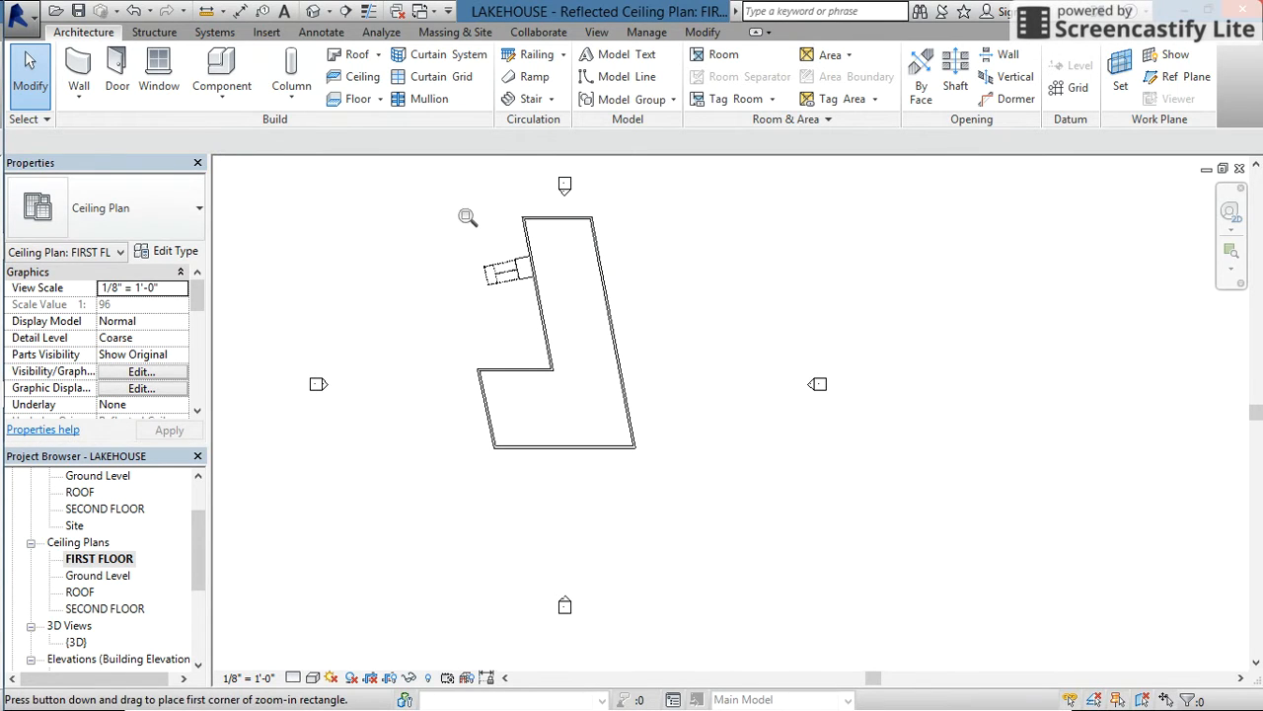
left_click_drag(442, 206, 693, 478)
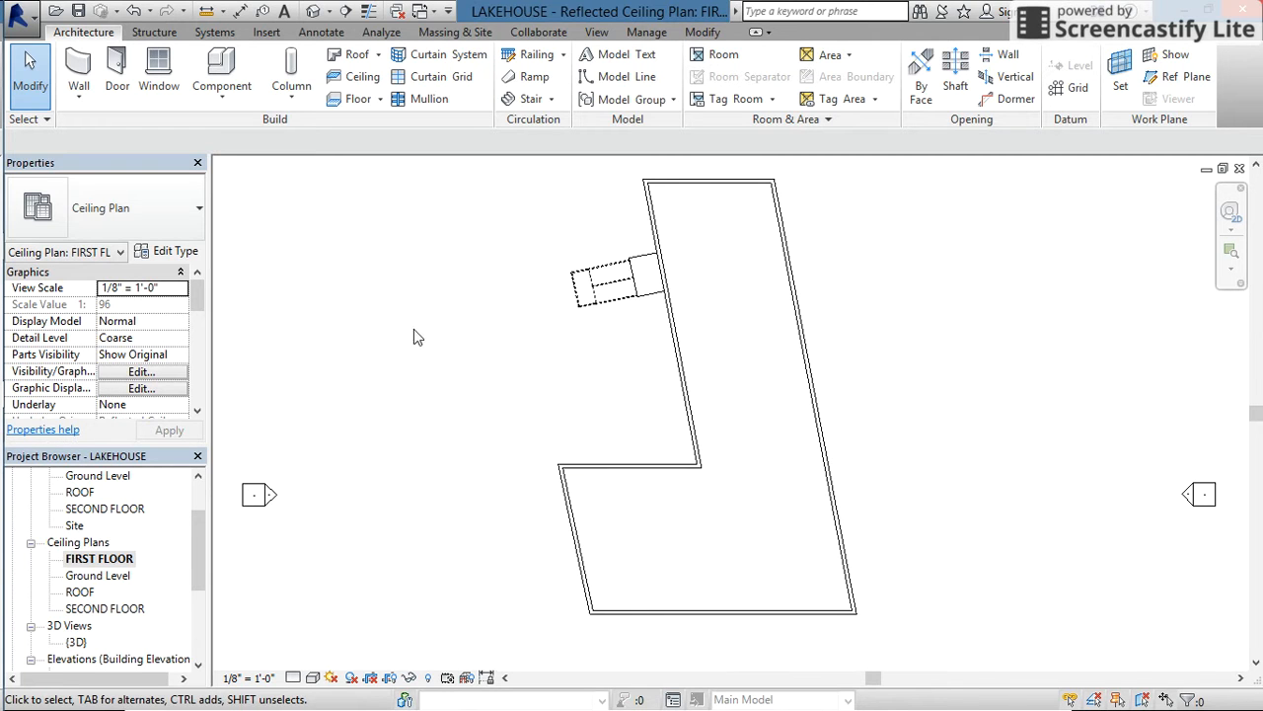
Sketch a 2' x 4' ACT System ceiling on the FIRST FLOOR along the inner faces of all six exterior walls, and finish it
left_click(353, 79)
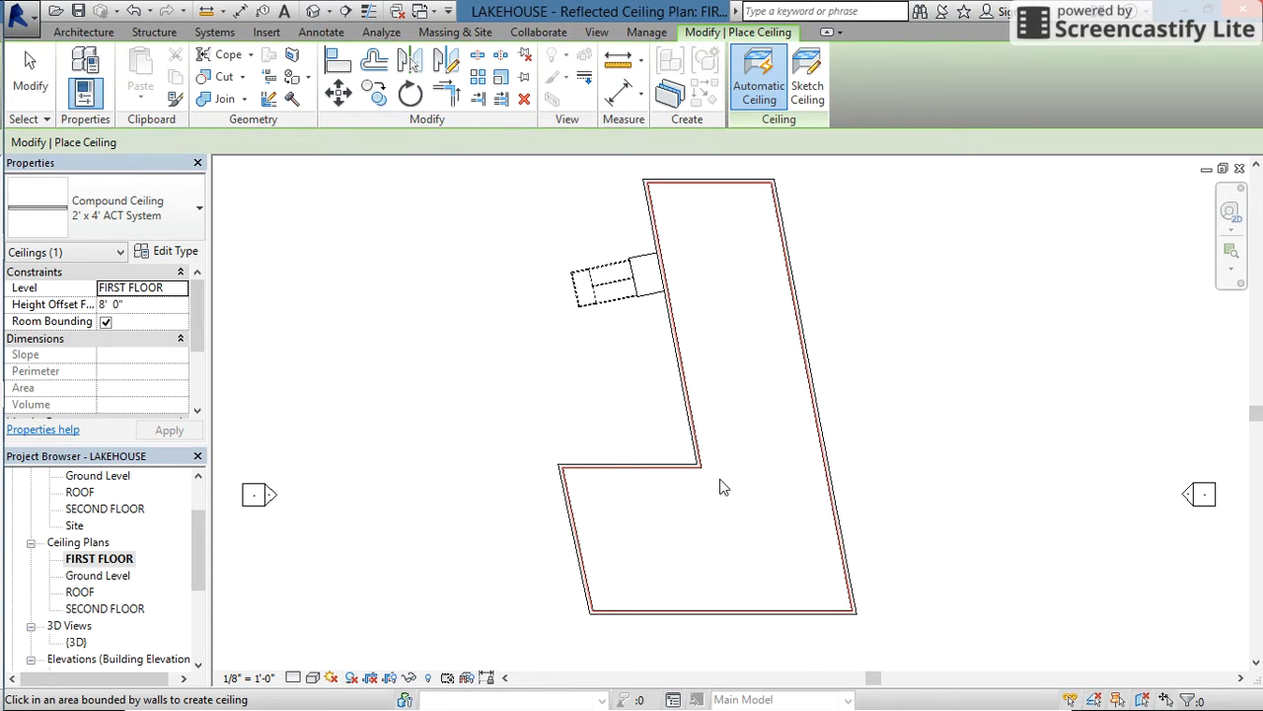
left_click(808, 82)
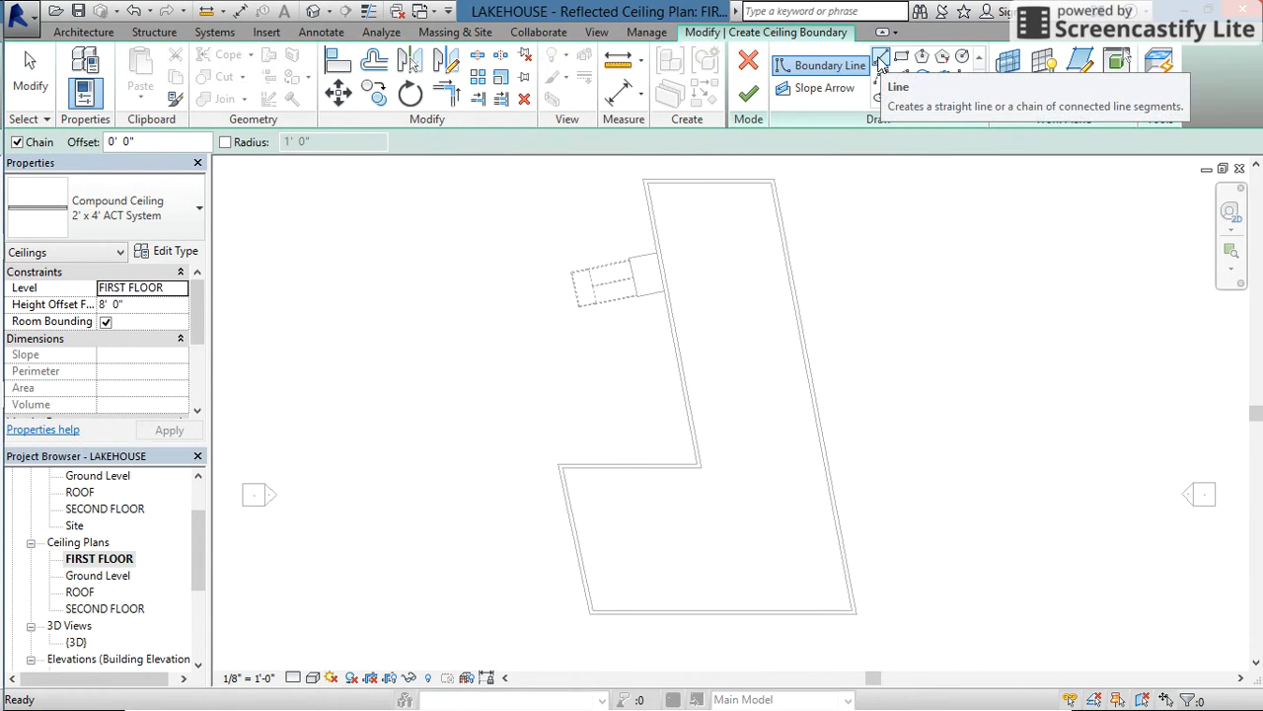
left_click(648, 183)
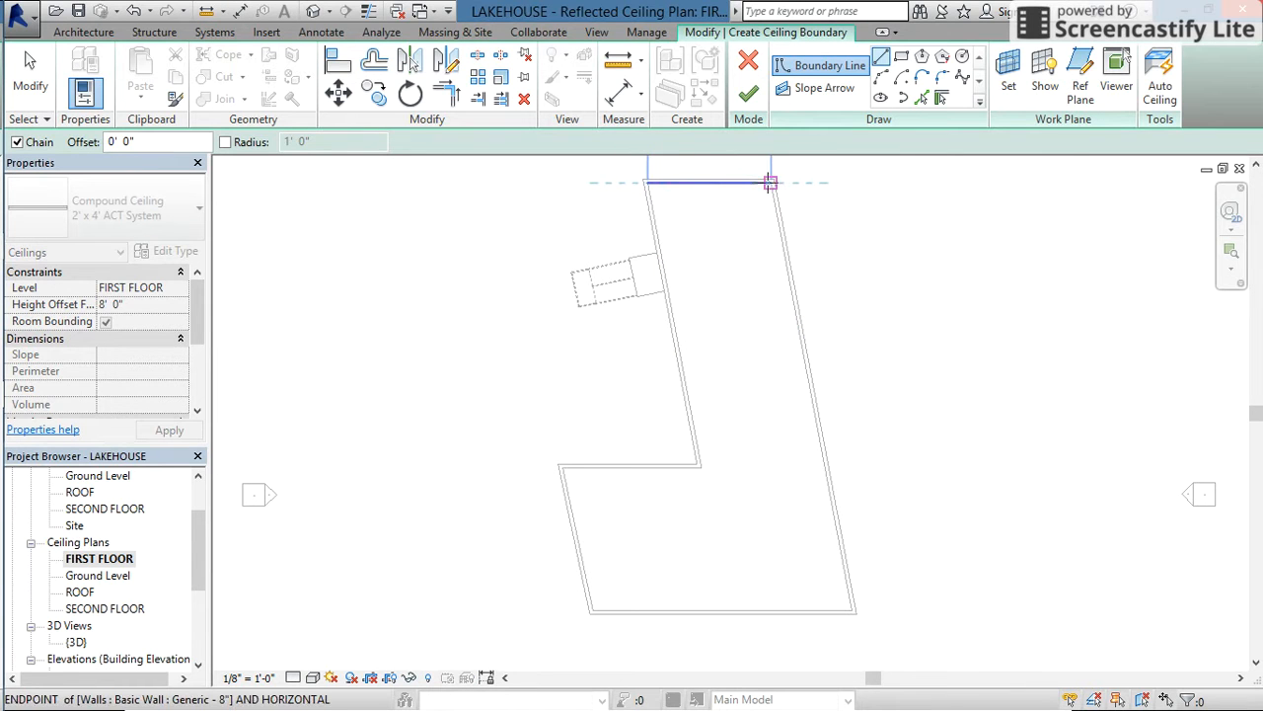
left_click(770, 182)
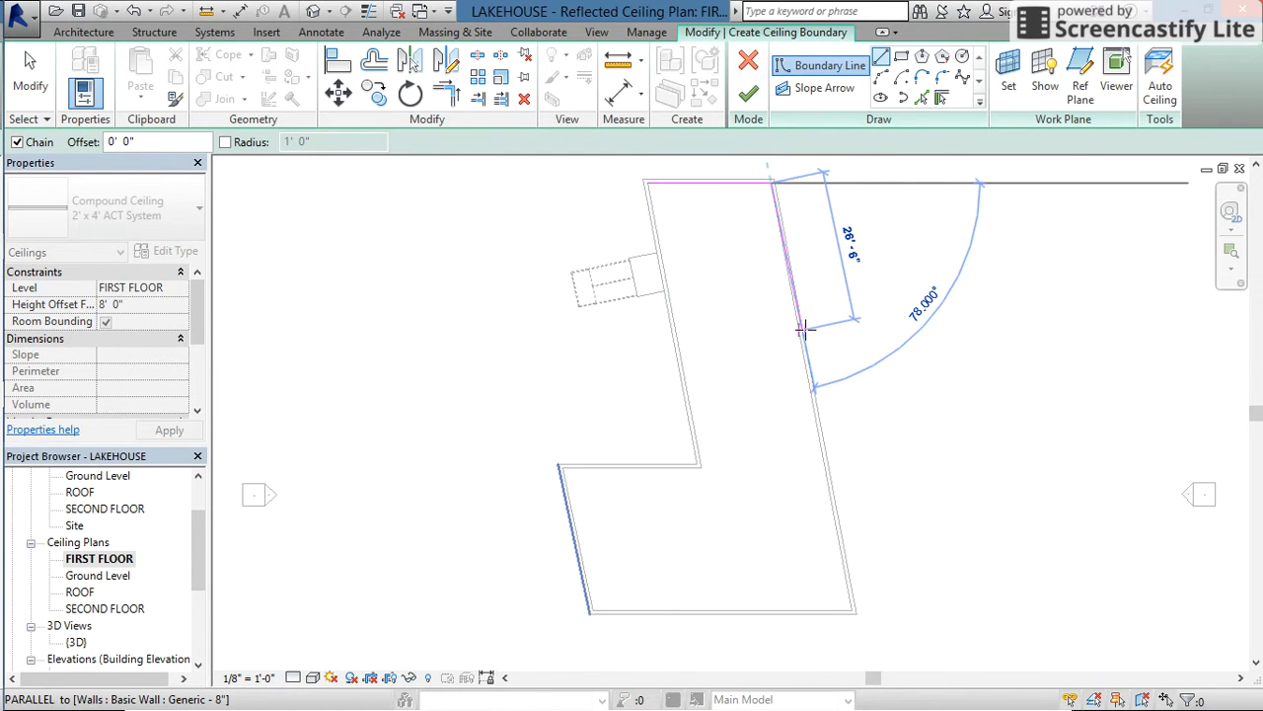
left_click(851, 609)
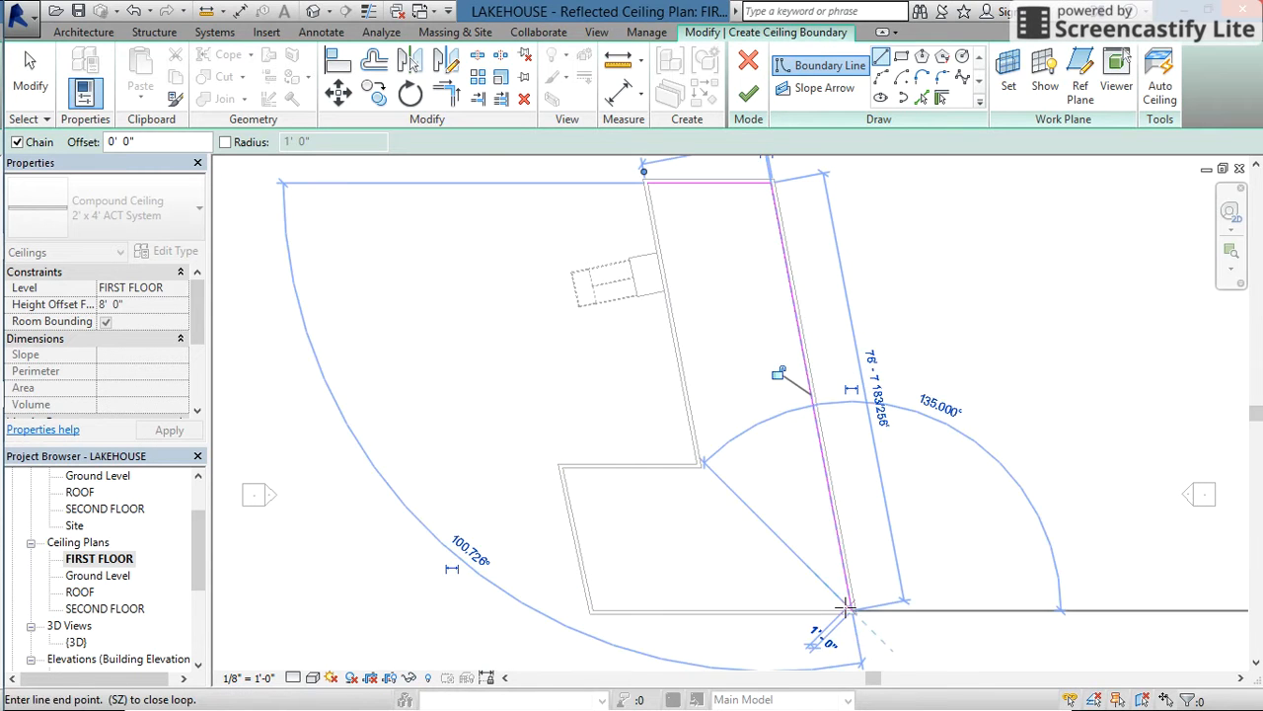
left_click(592, 610)
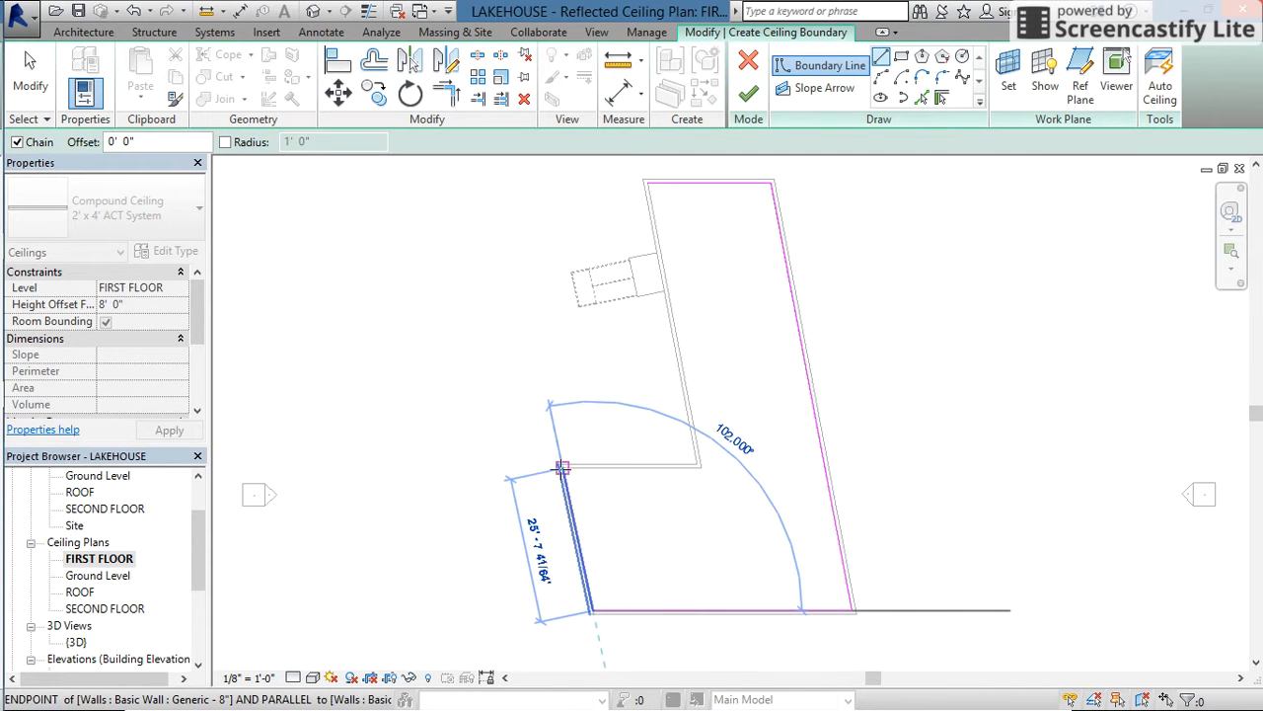
left_click(562, 466)
left_click(700, 467)
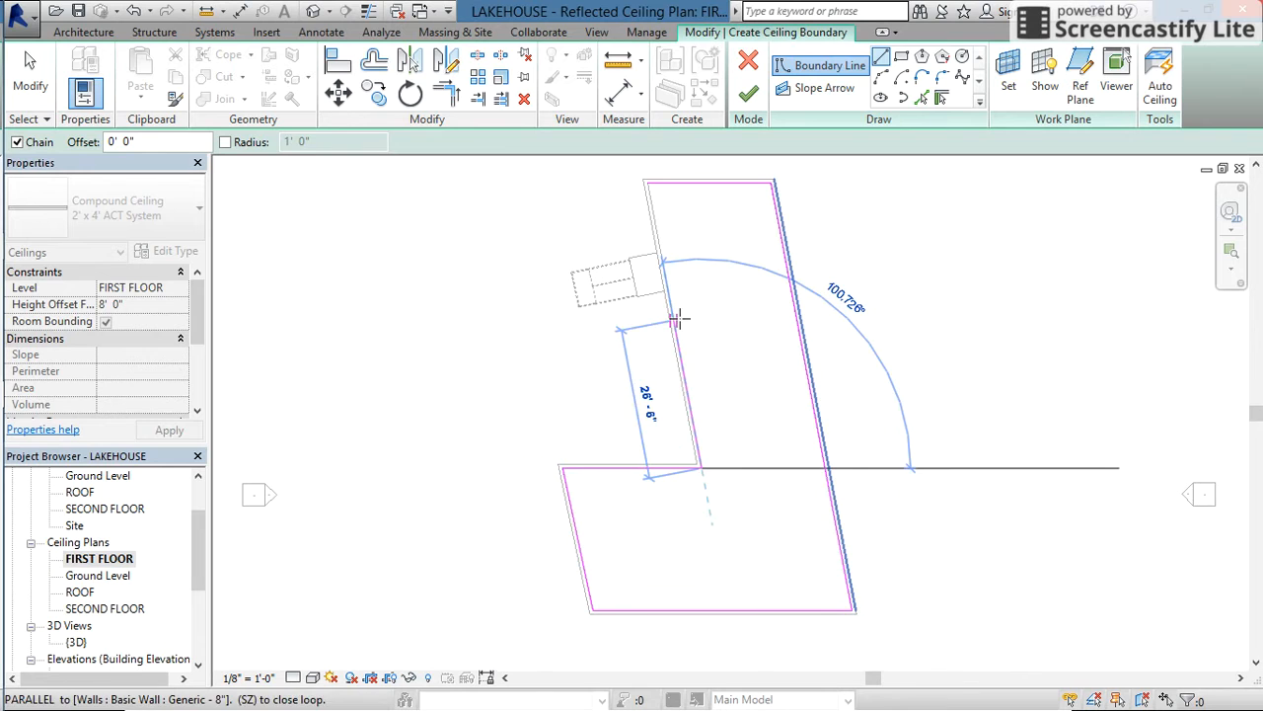
left_click(648, 183)
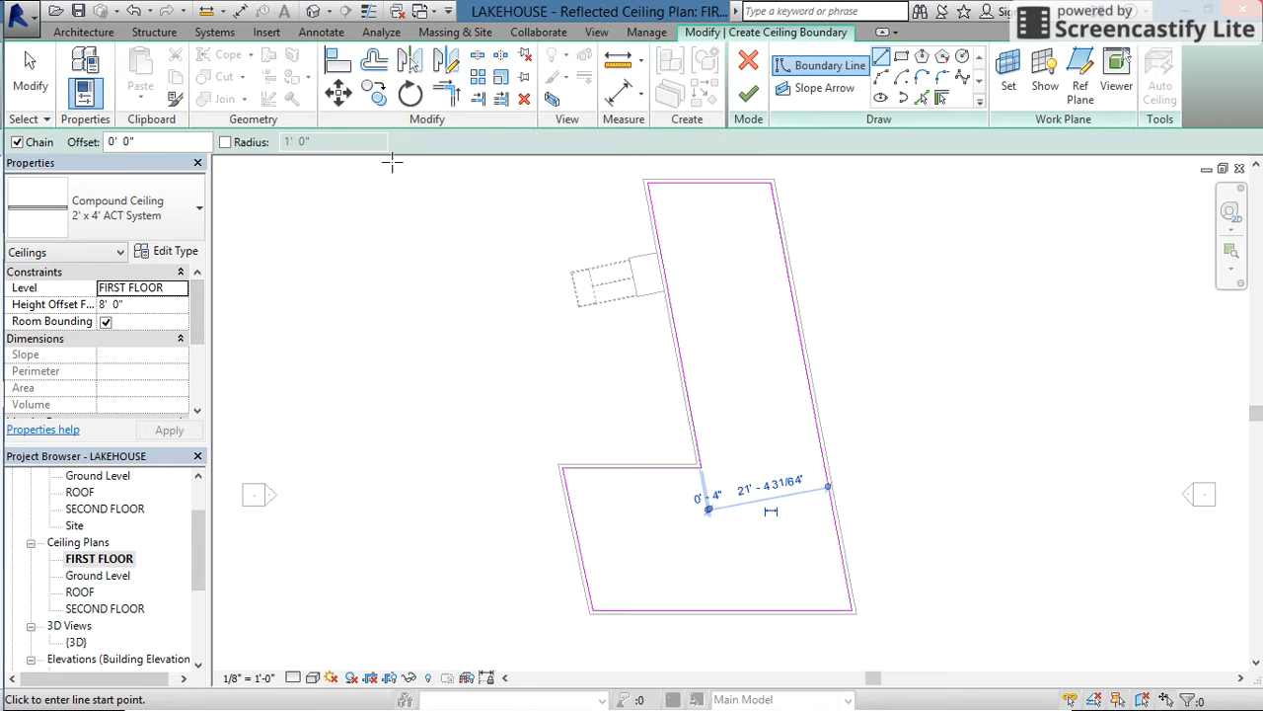
left_click(748, 93)
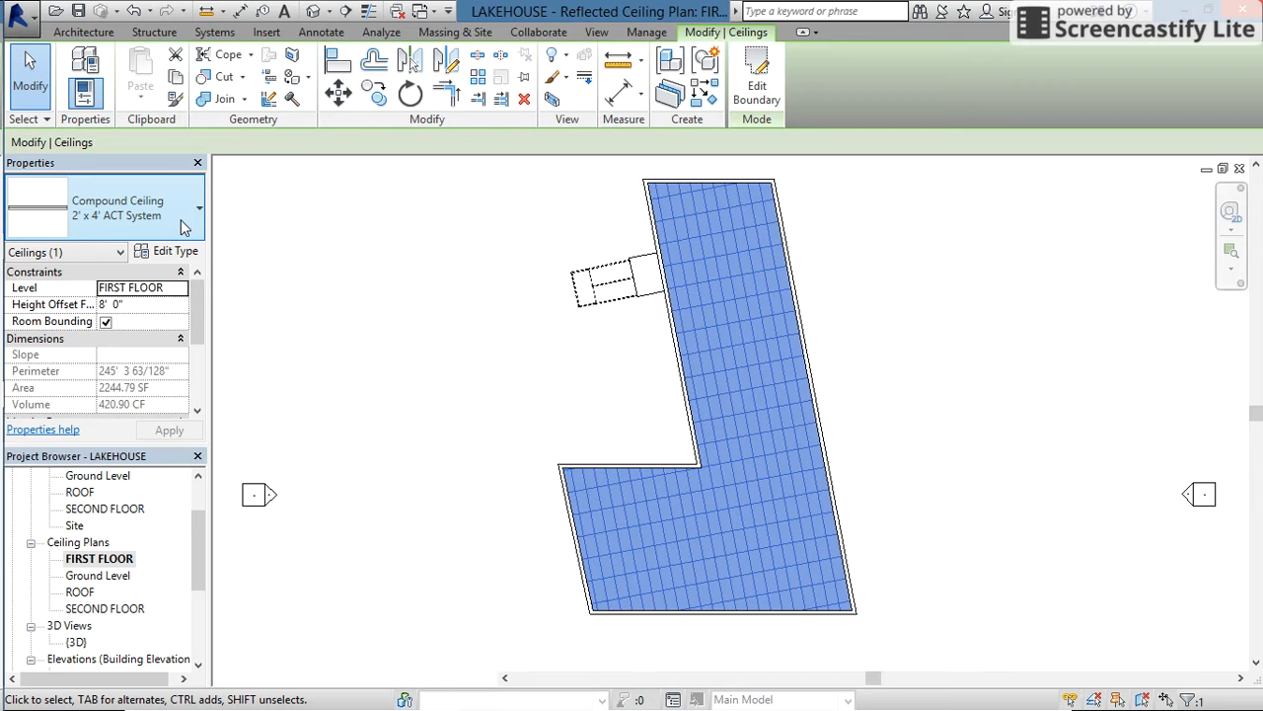
Change the new ceiling's type to the compound ceiling GWB on Mtl. Stud
left_click(182, 221)
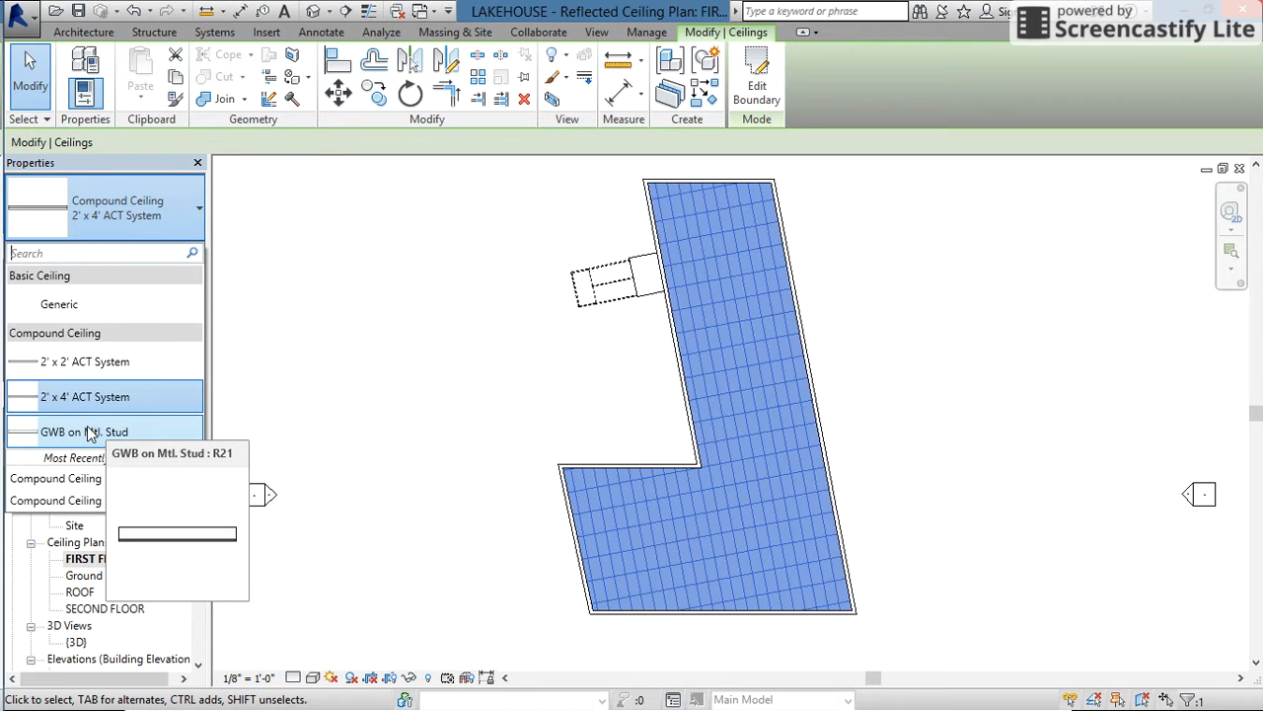
key("Escape")
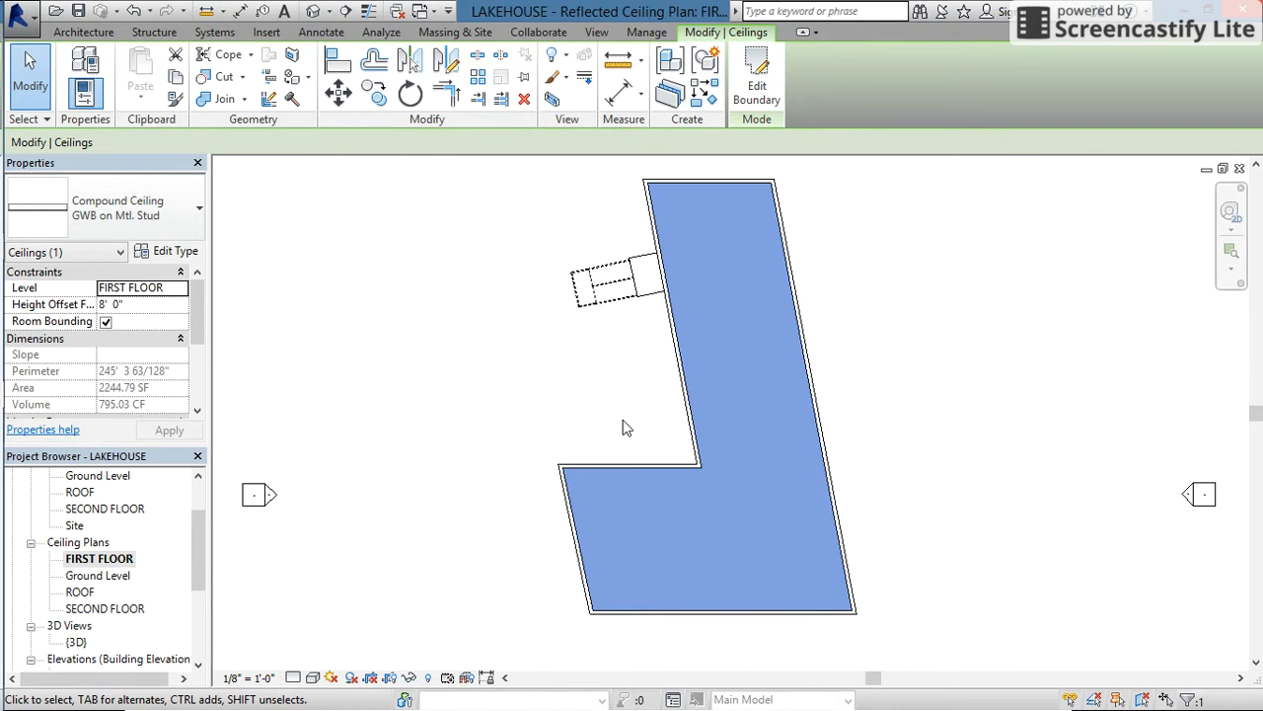
key("Escape")
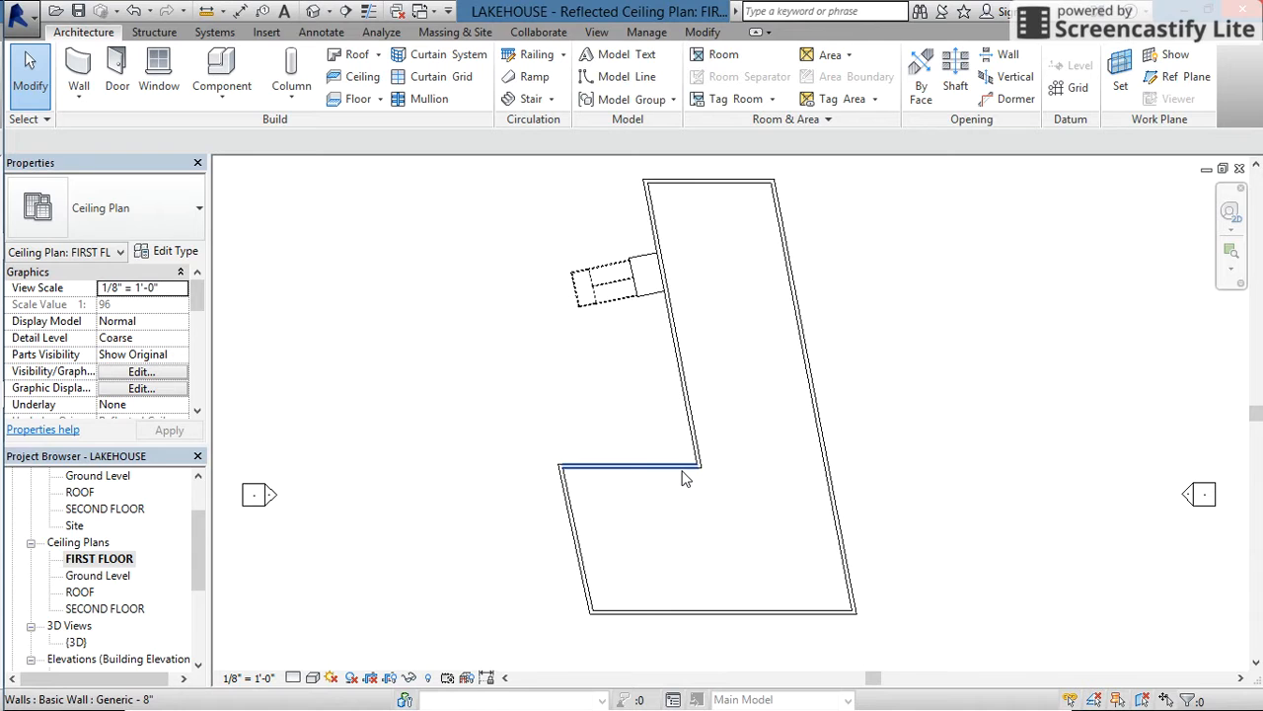
Pick out the ceiling from the overlapping walls to review its properties, and deselect it
key("Tab")
key("Tab")
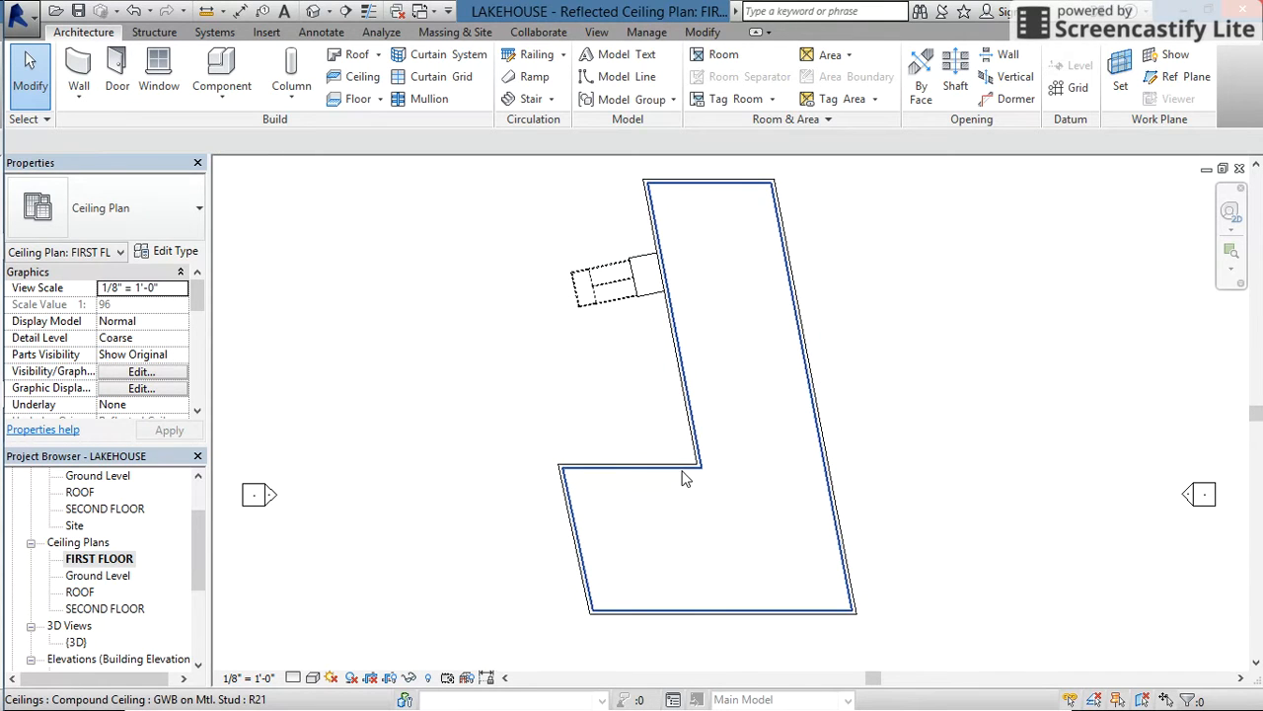
left_click(684, 474)
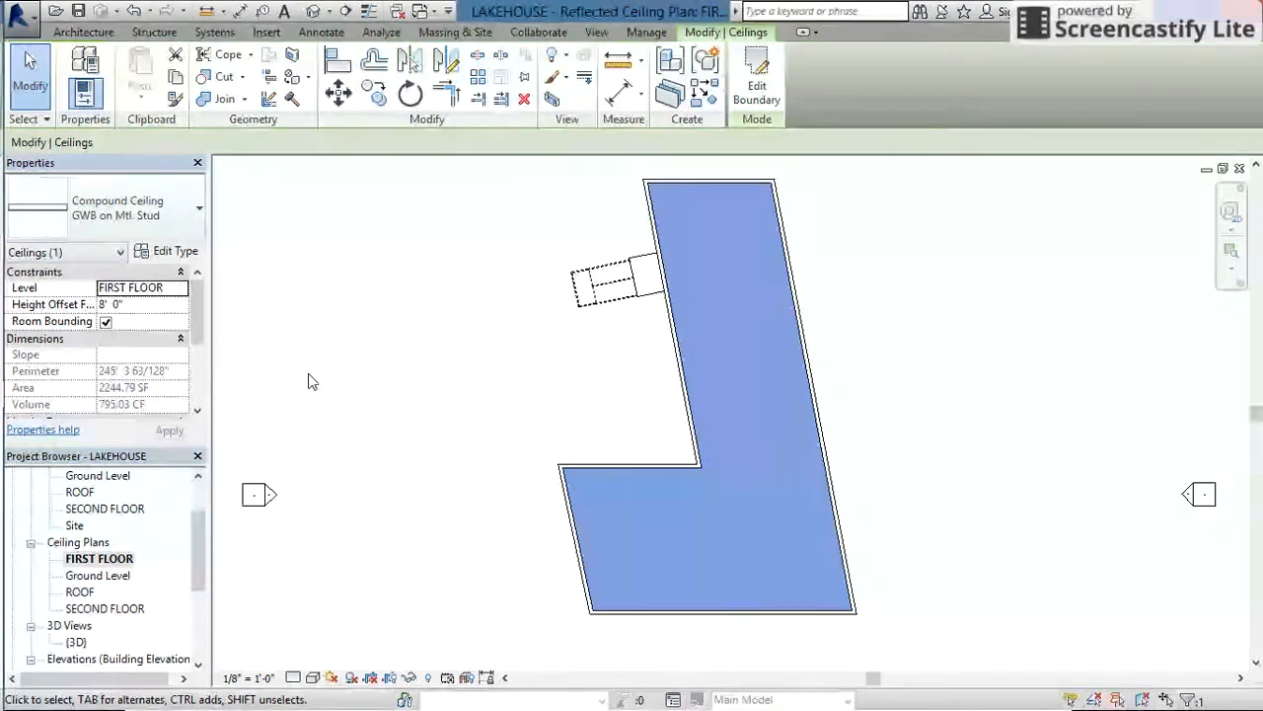
left_click(604, 413)
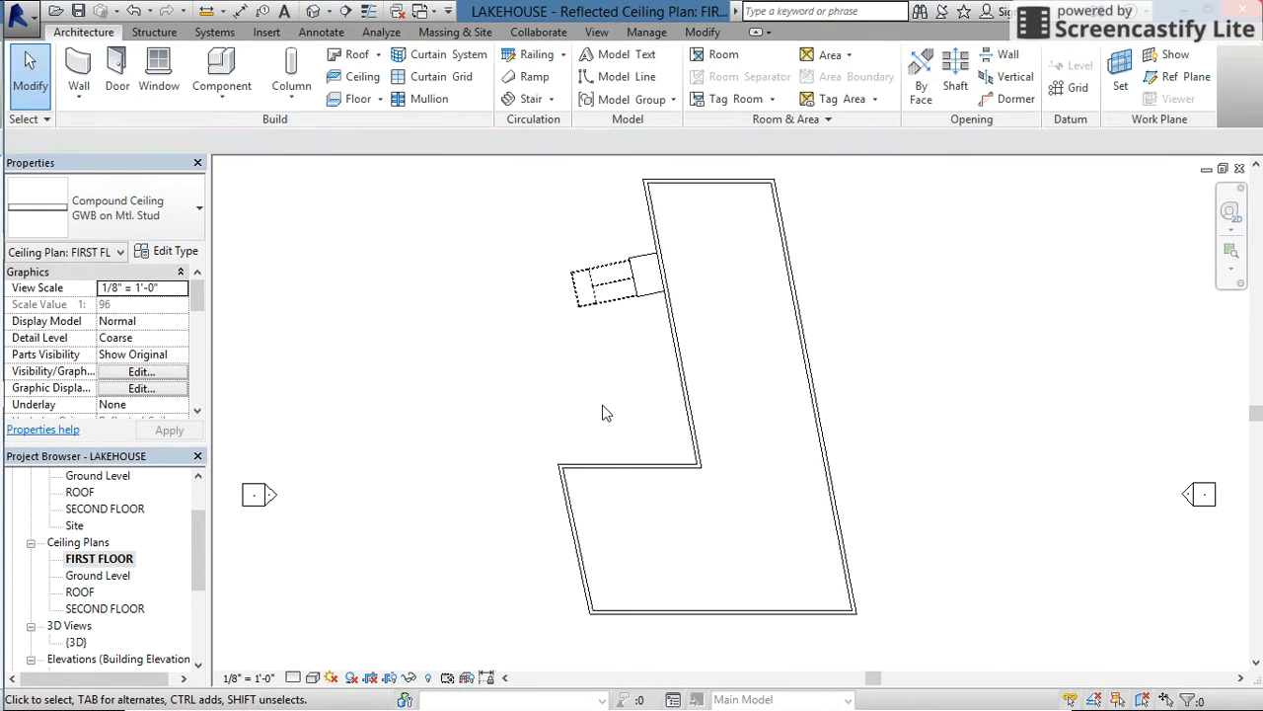
Examine the building's levels in the North elevation and return to the FIRST FLOOR reflected ceiling plan
left_click_drag(191, 530, 191, 581)
double_click(80, 559)
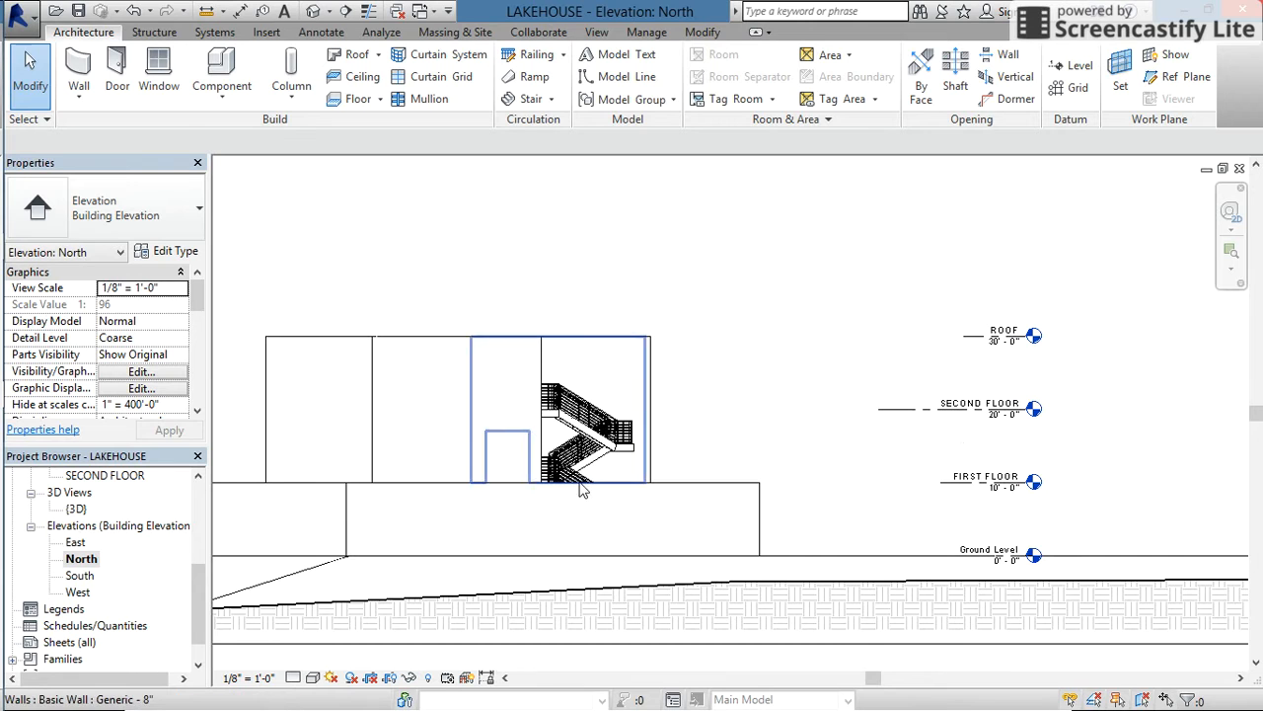
left_click_drag(188, 604, 196, 522)
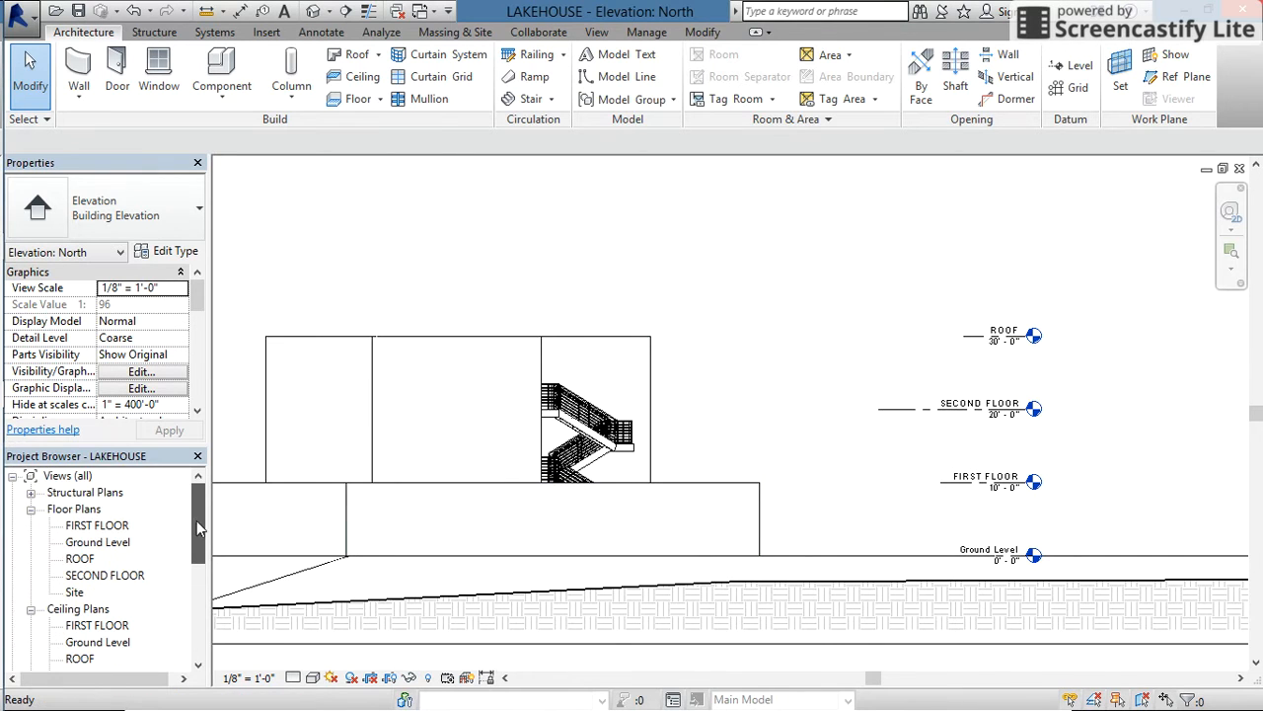
double_click(99, 626)
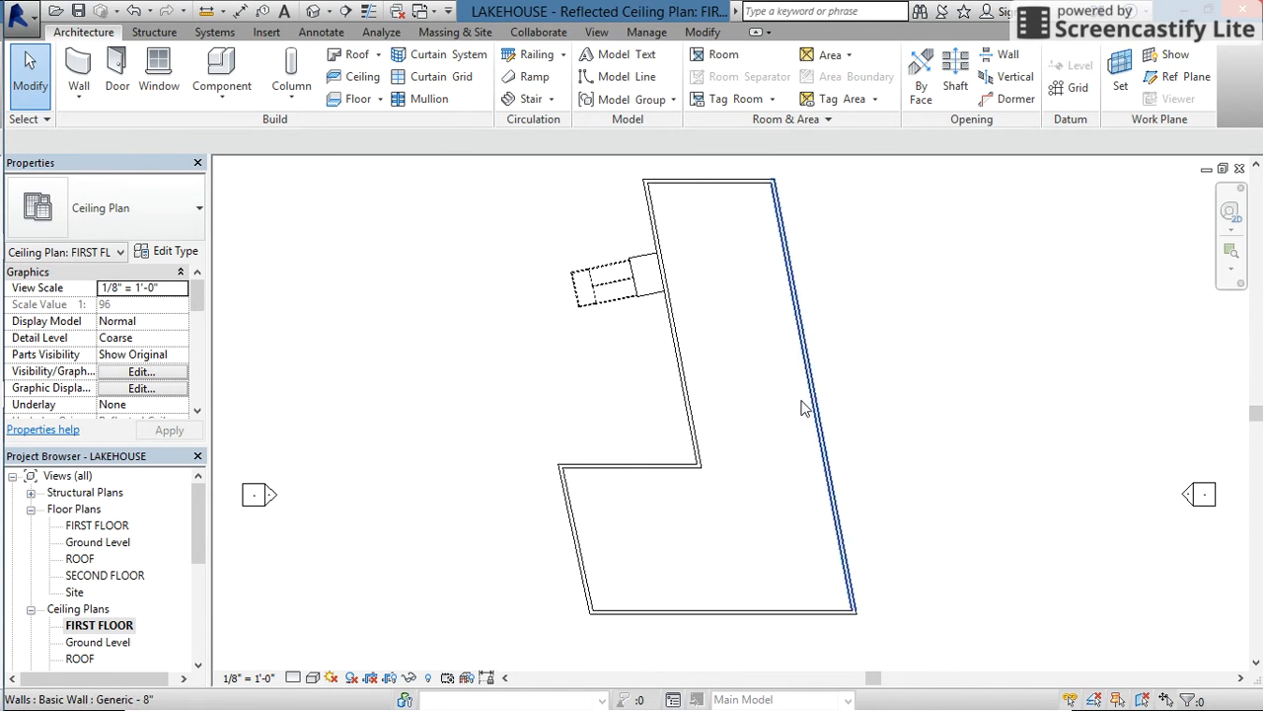
Start placing a component in the plan's southern wing and browse the US Imperial family library to Lighting > Architectural > Internal
left_click(1225, 256)
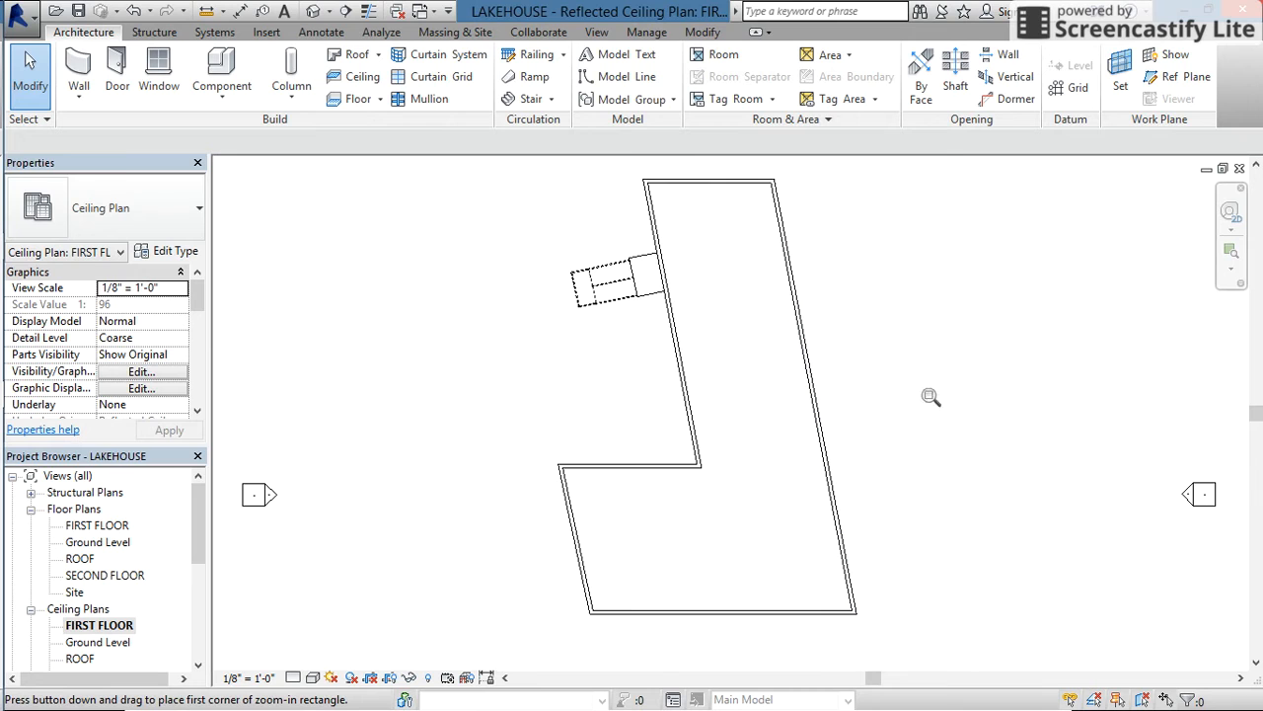
left_click_drag(506, 434, 918, 649)
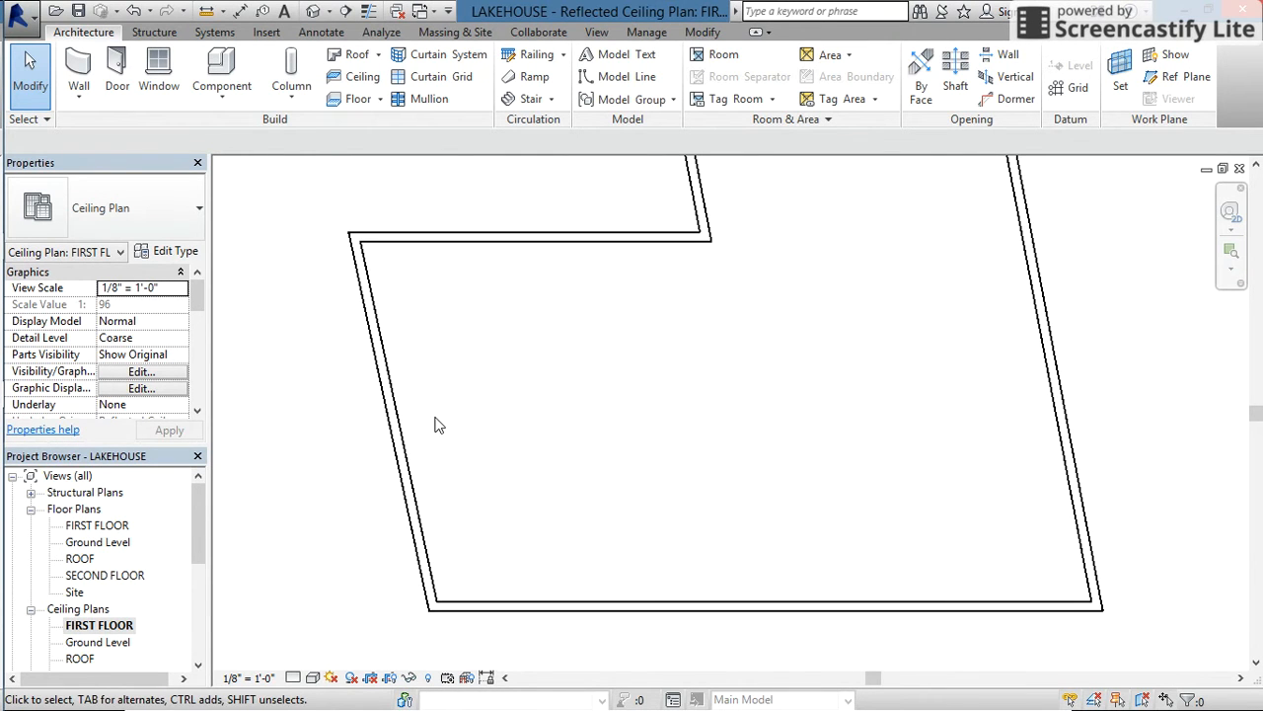
left_click(221, 62)
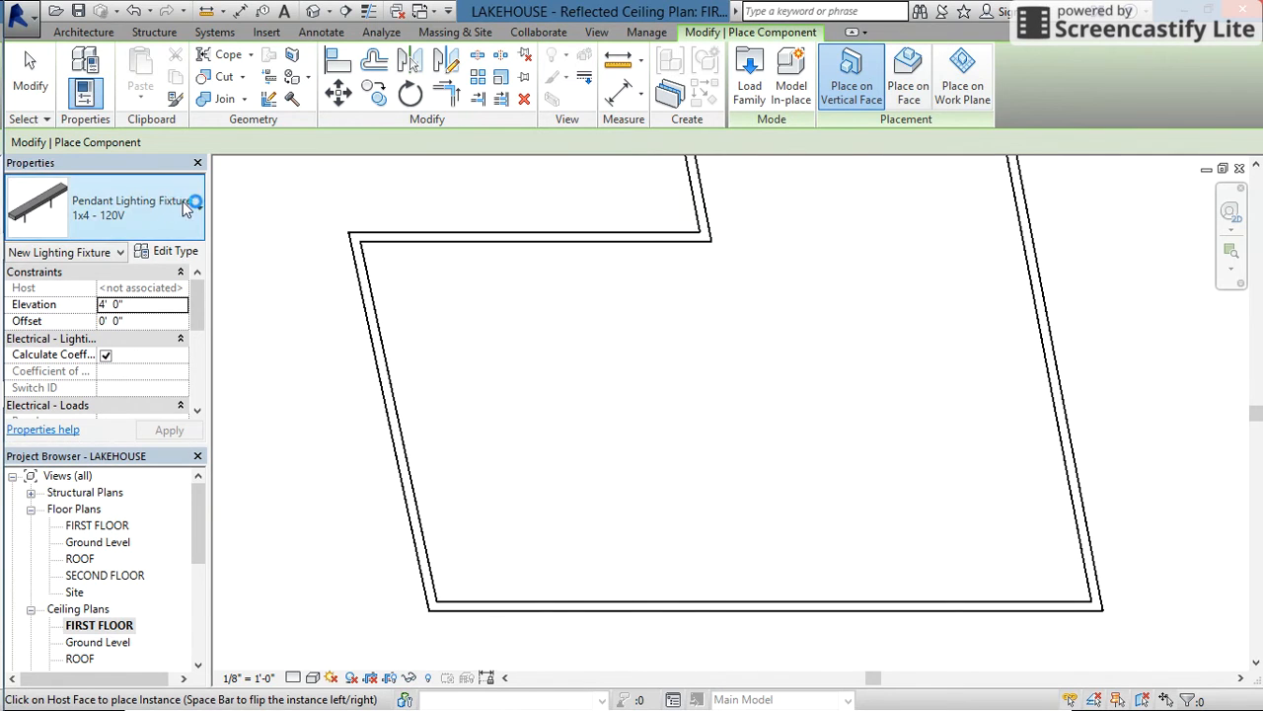
left_click(750, 87)
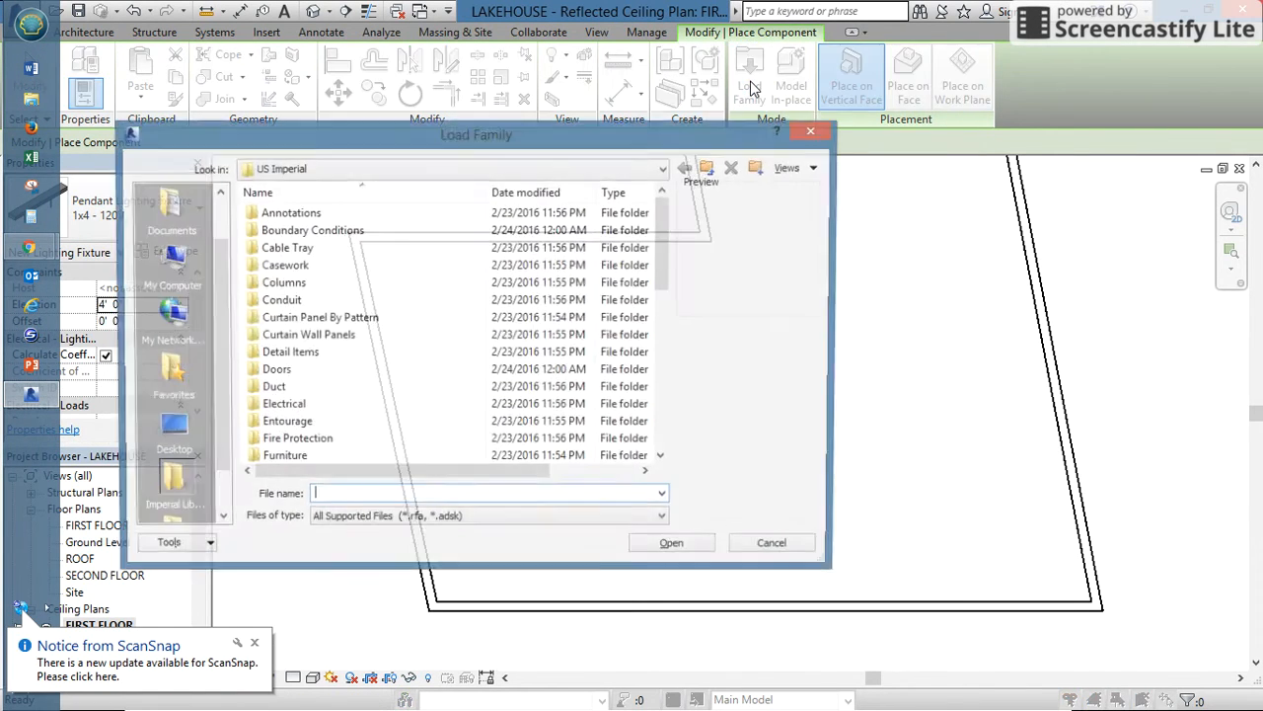
left_click_drag(663, 281, 665, 340)
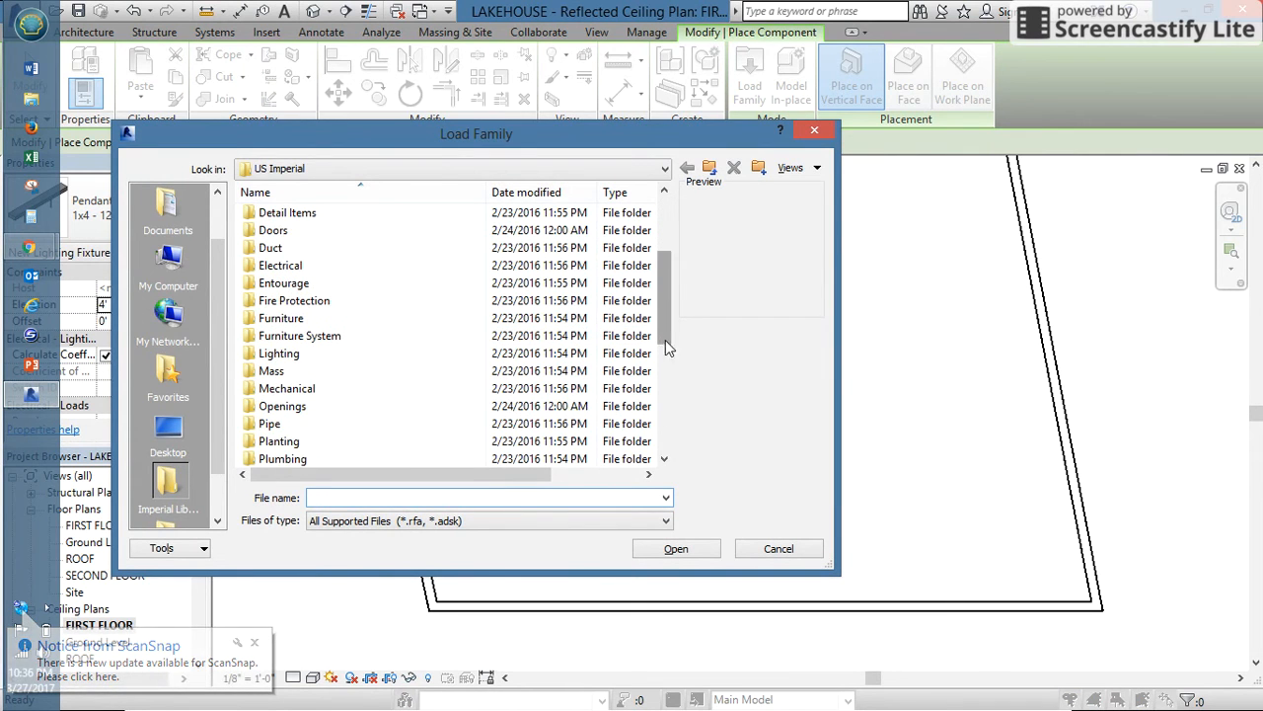
double_click(289, 354)
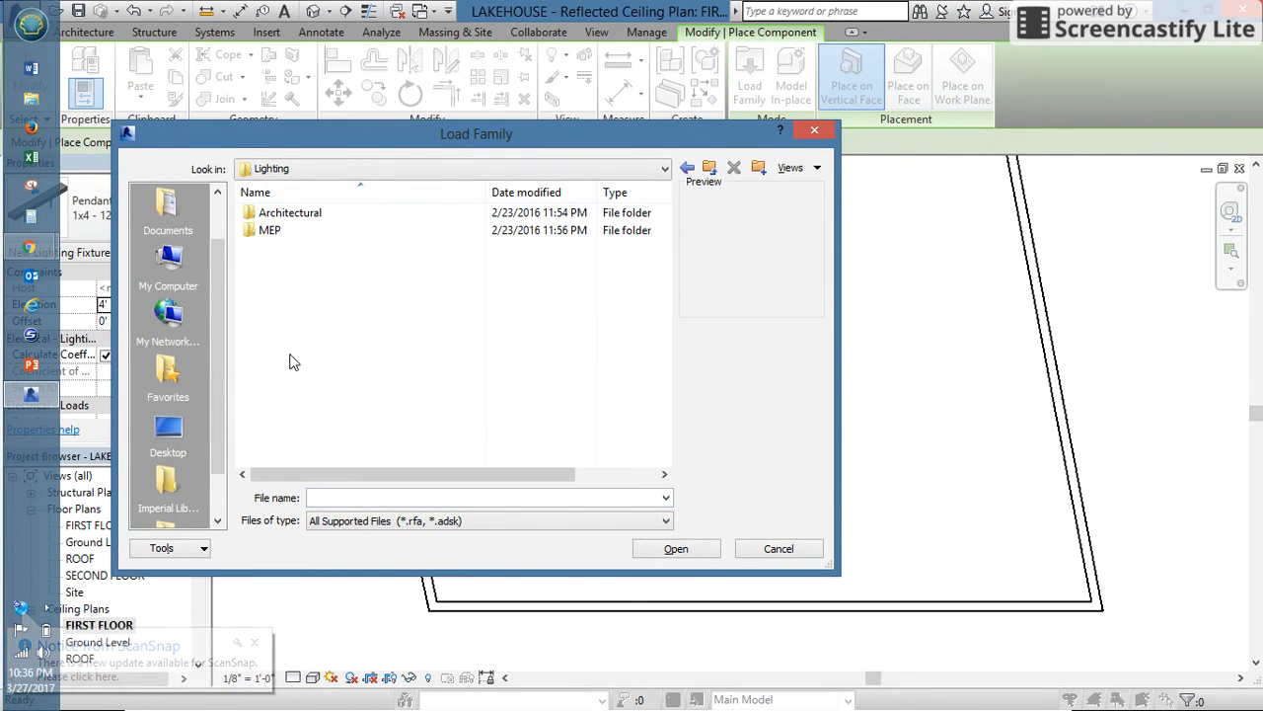
double_click(291, 213)
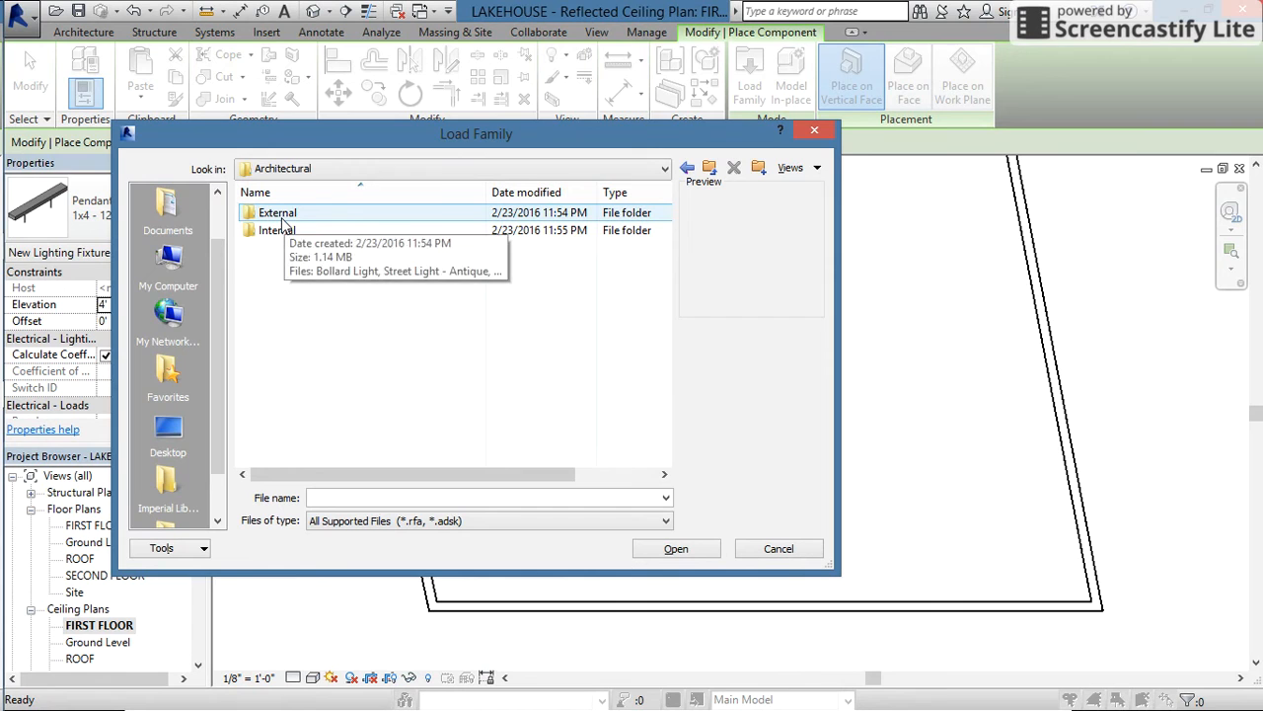
double_click(282, 219)
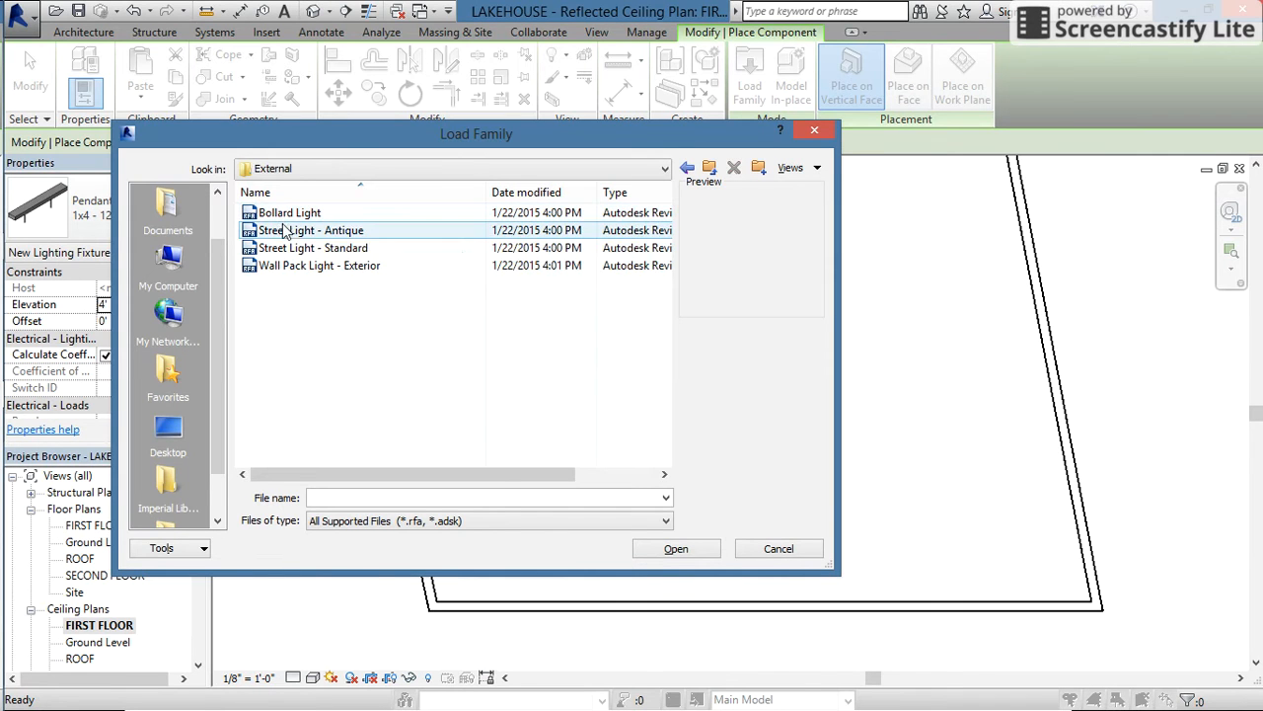
left_click(710, 169)
double_click(304, 239)
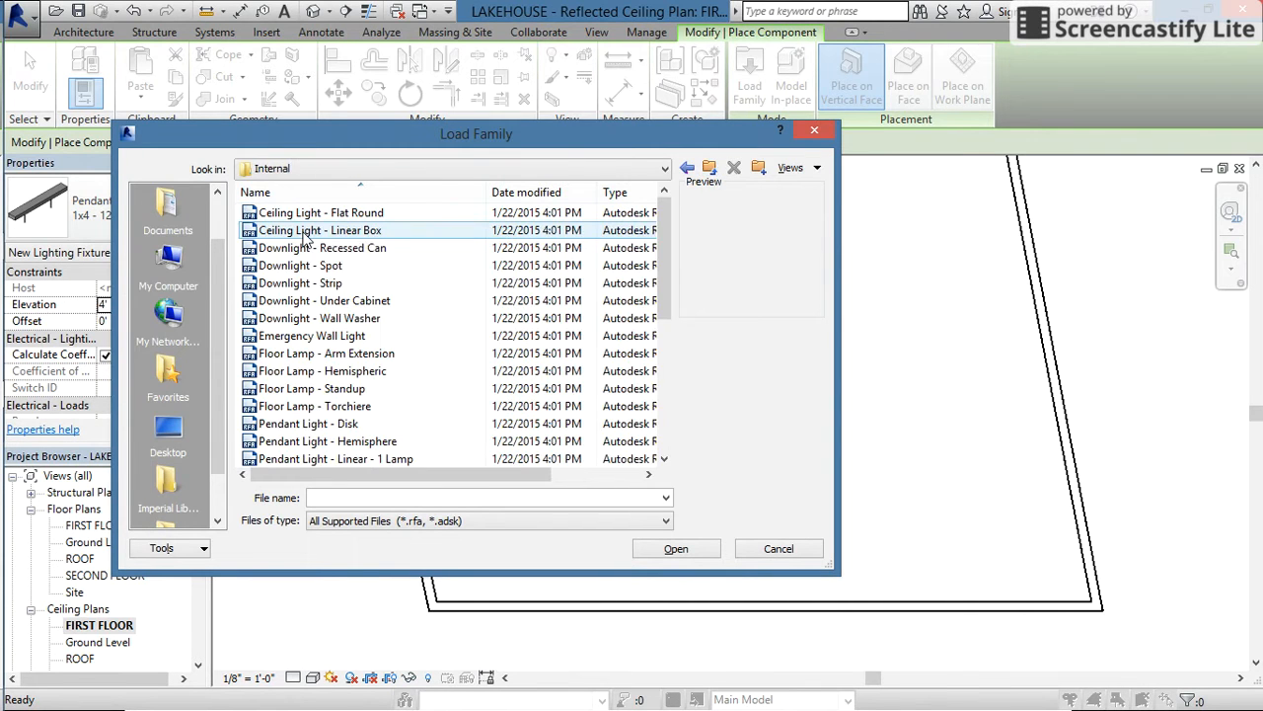
Preview the interior ceiling light and downlight families, look through the remaining fixtures, and load Downlight - Strip
left_click(368, 217)
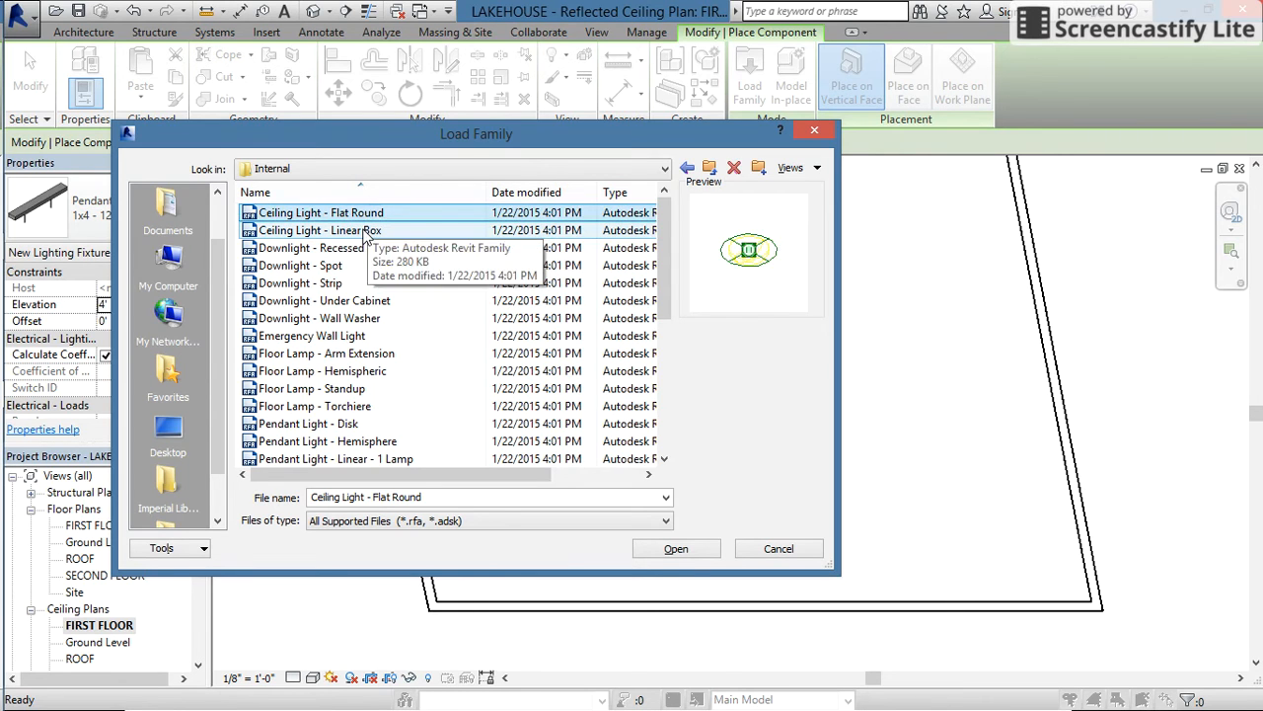
left_click(362, 231)
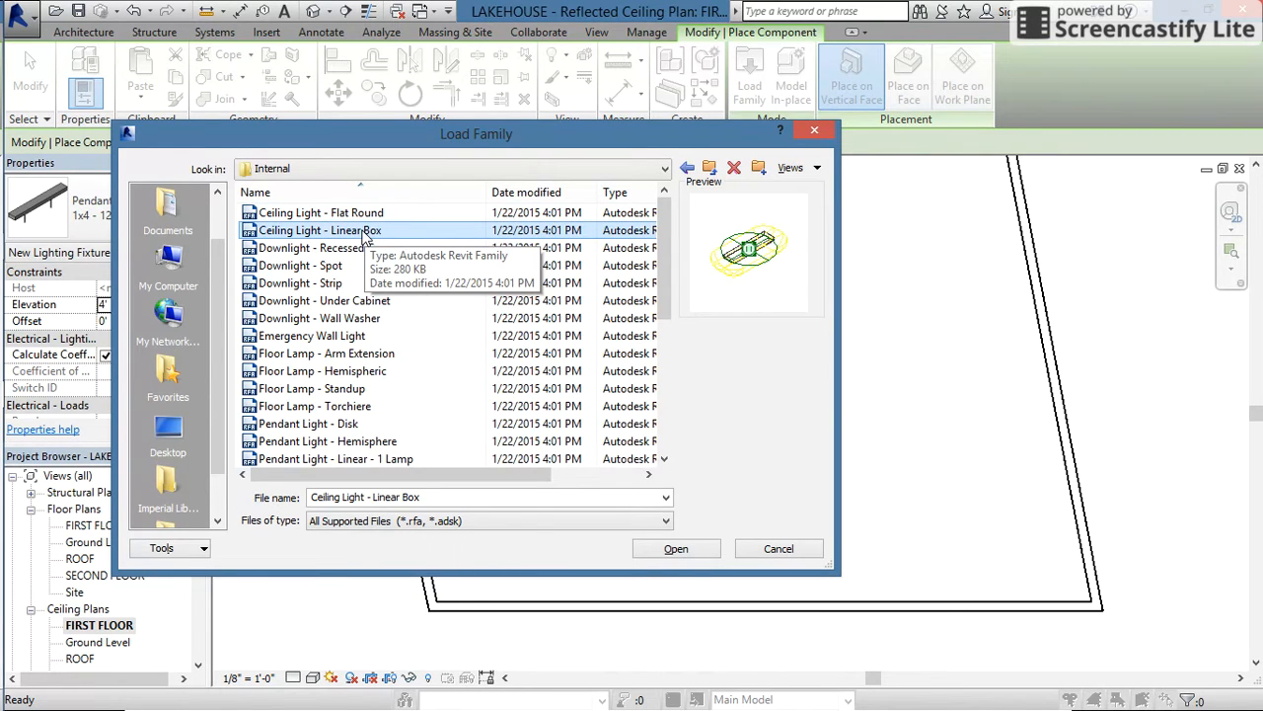
left_click(347, 250)
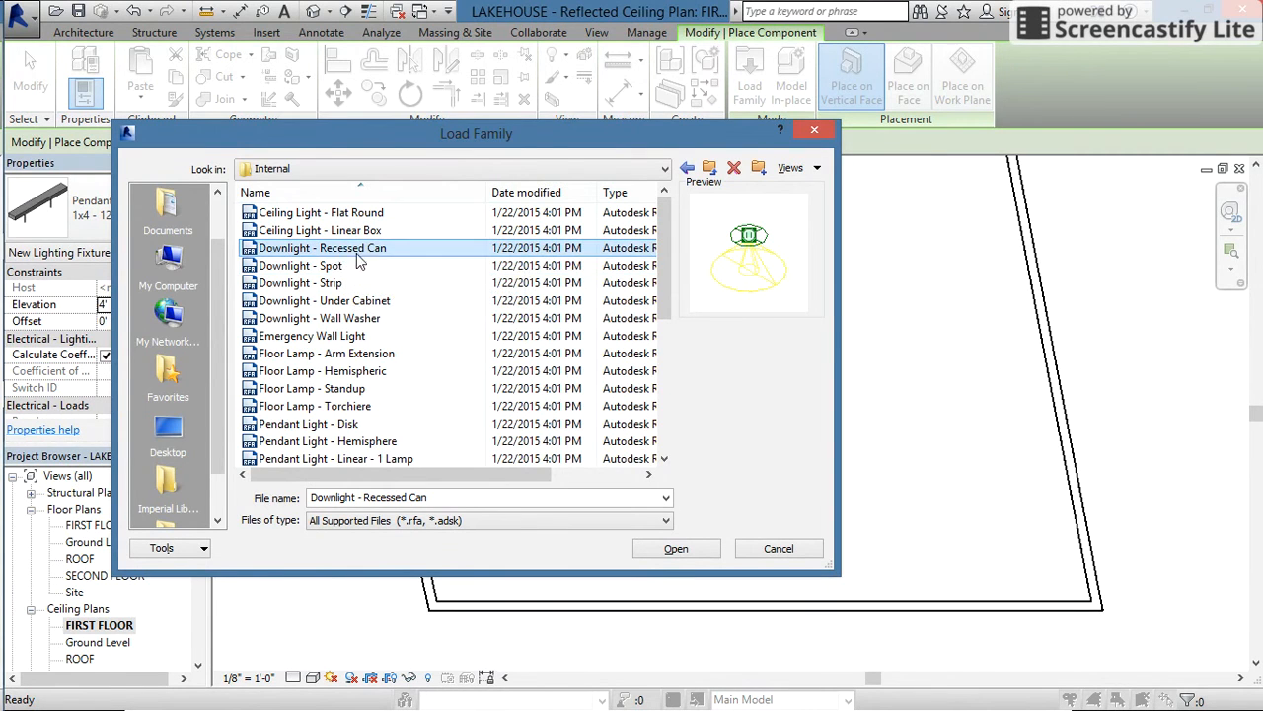
left_click(324, 266)
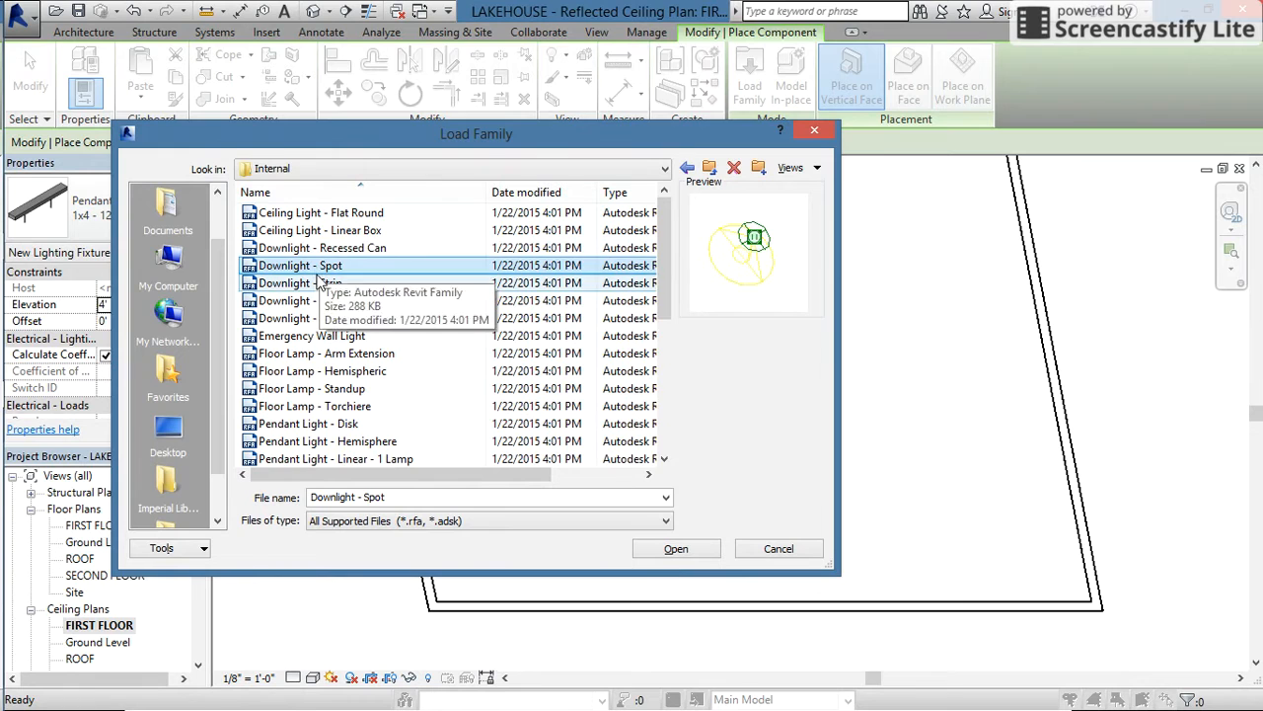
left_click(319, 286)
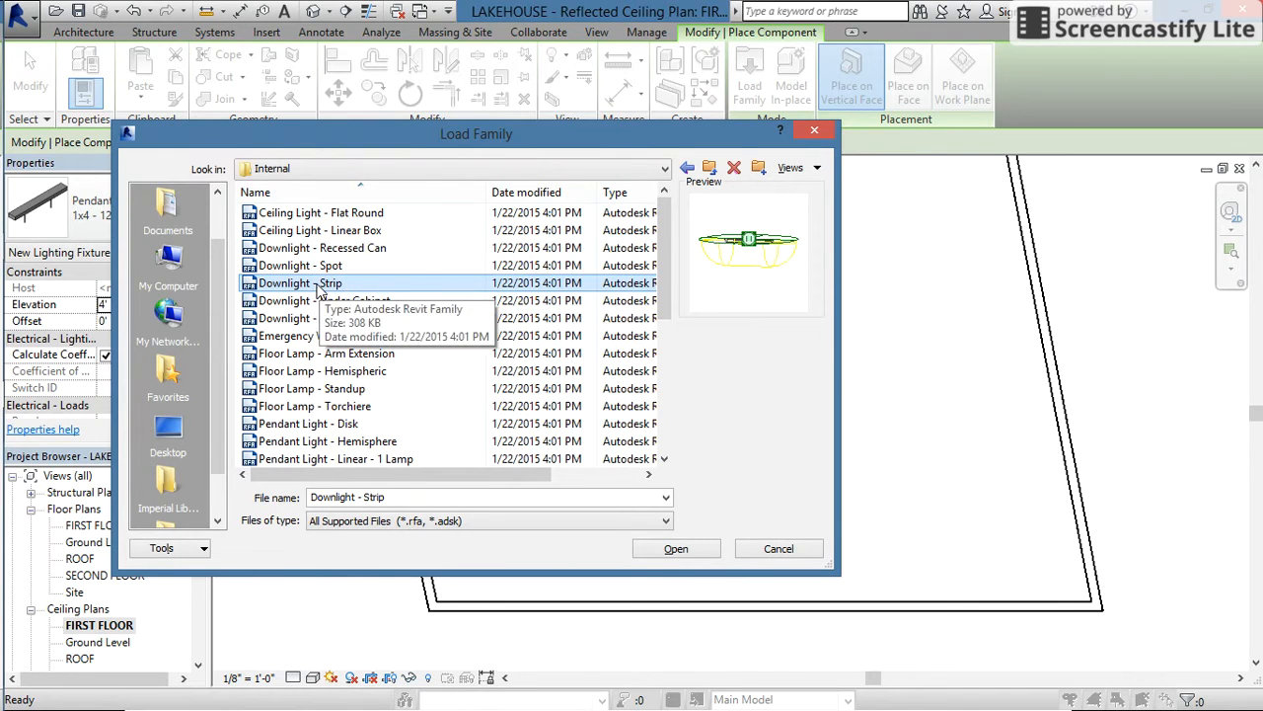
left_click_drag(663, 252, 701, 286)
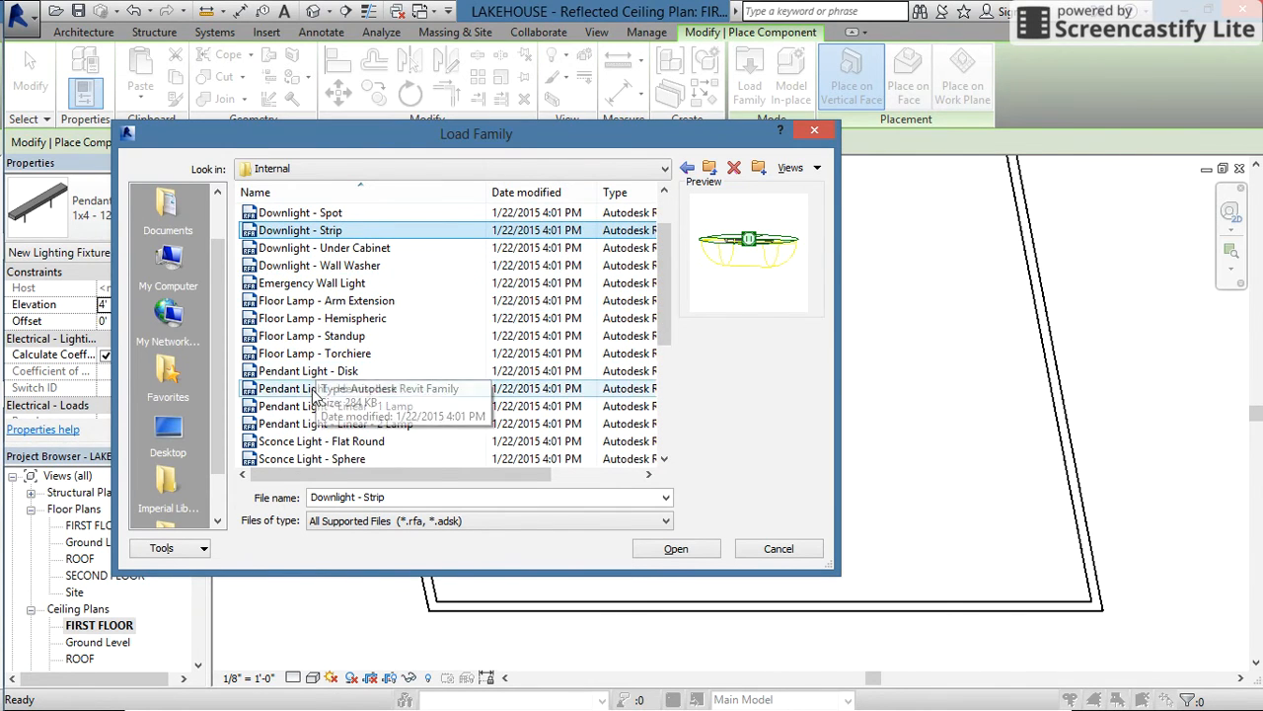
left_click_drag(663, 328, 660, 427)
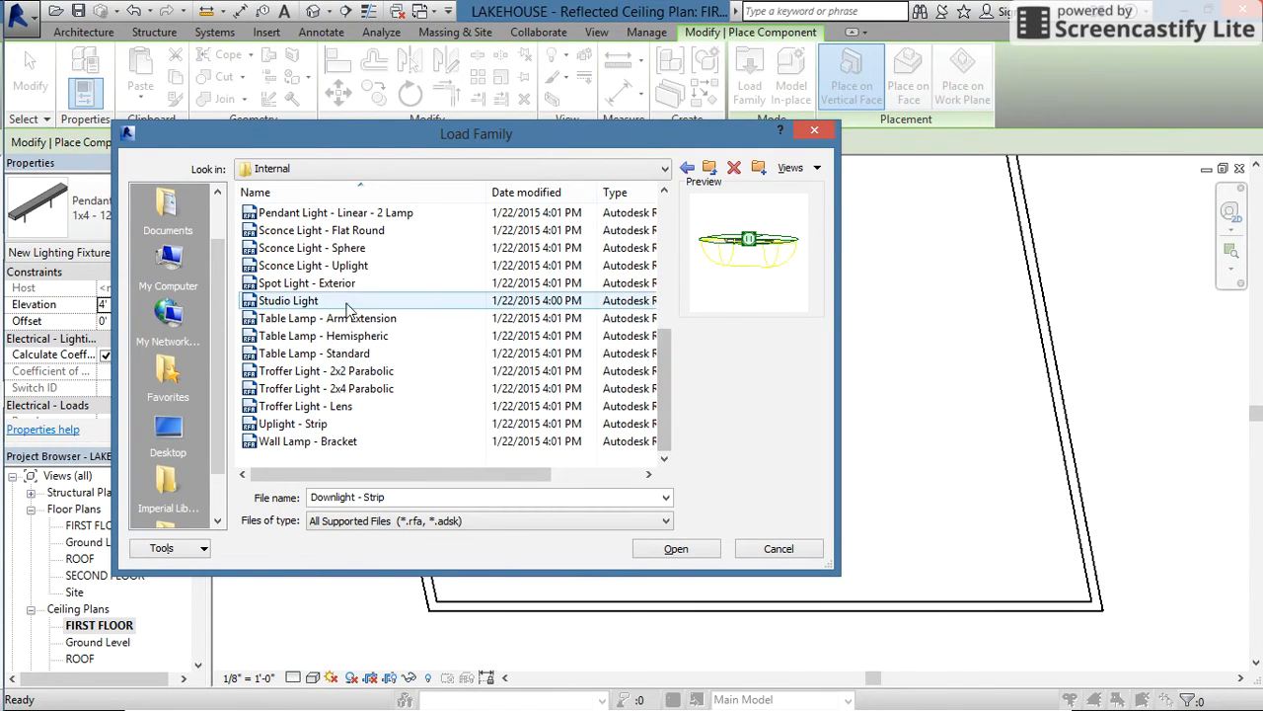
left_click_drag(668, 386, 671, 197)
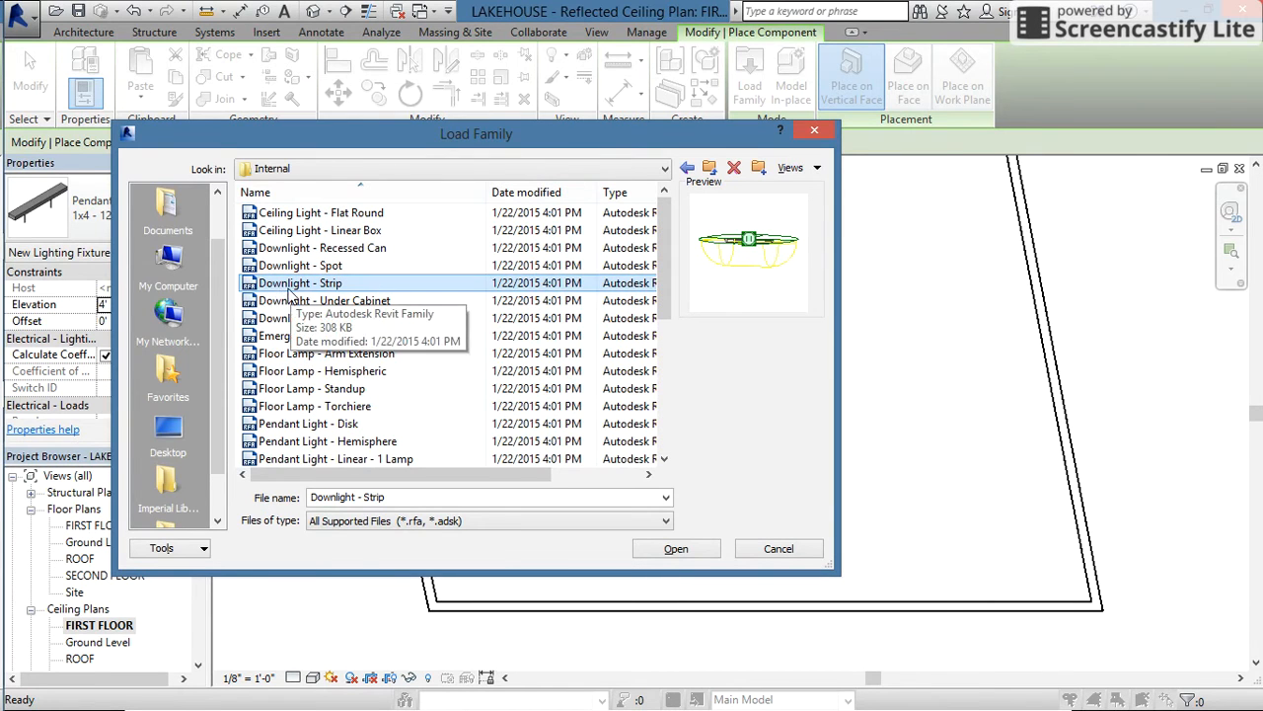
left_click(677, 549)
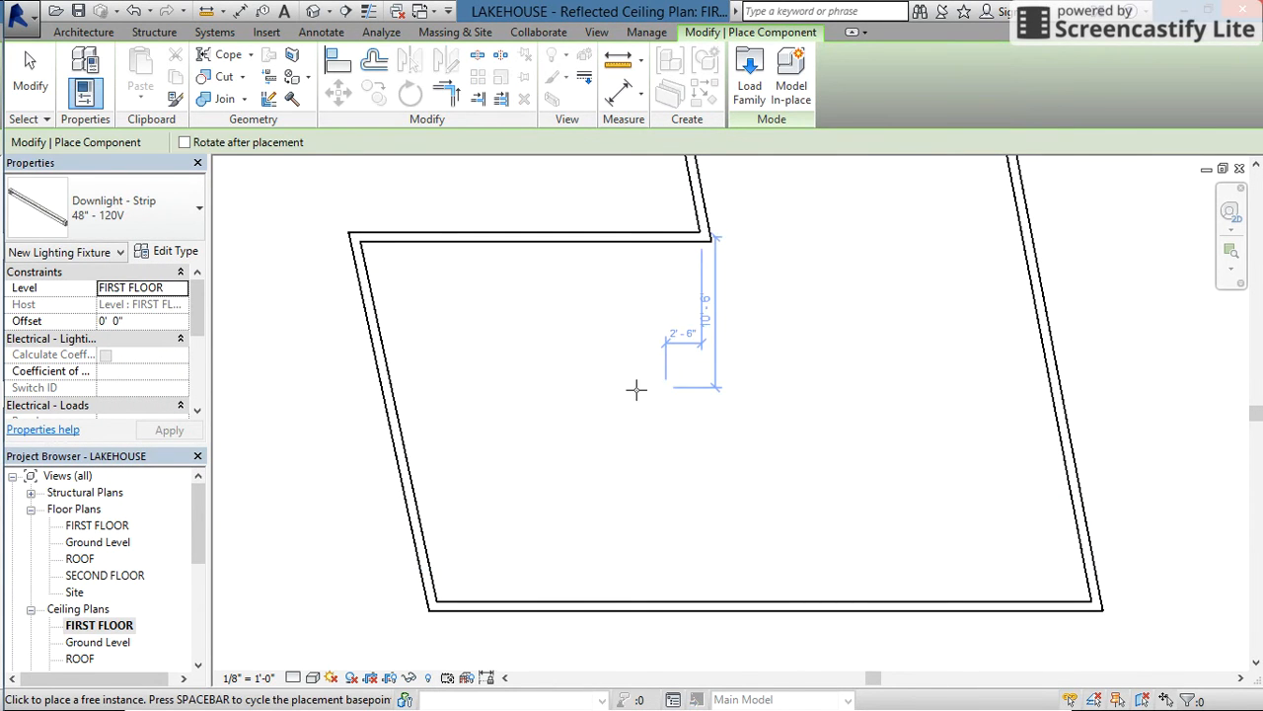
Try to place a Downlight - Strip 48" - 120V fixture in the southern wing, undo the placement, and end the command
left_click(524, 307)
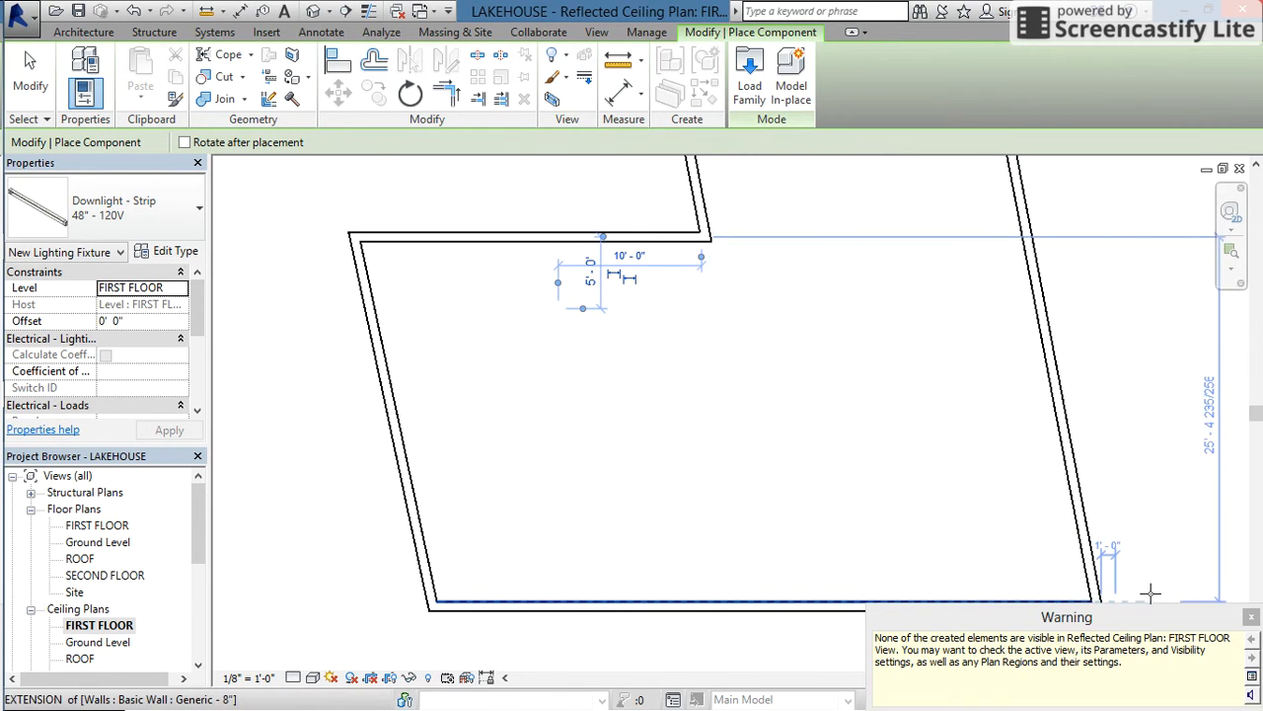
left_click(1250, 616)
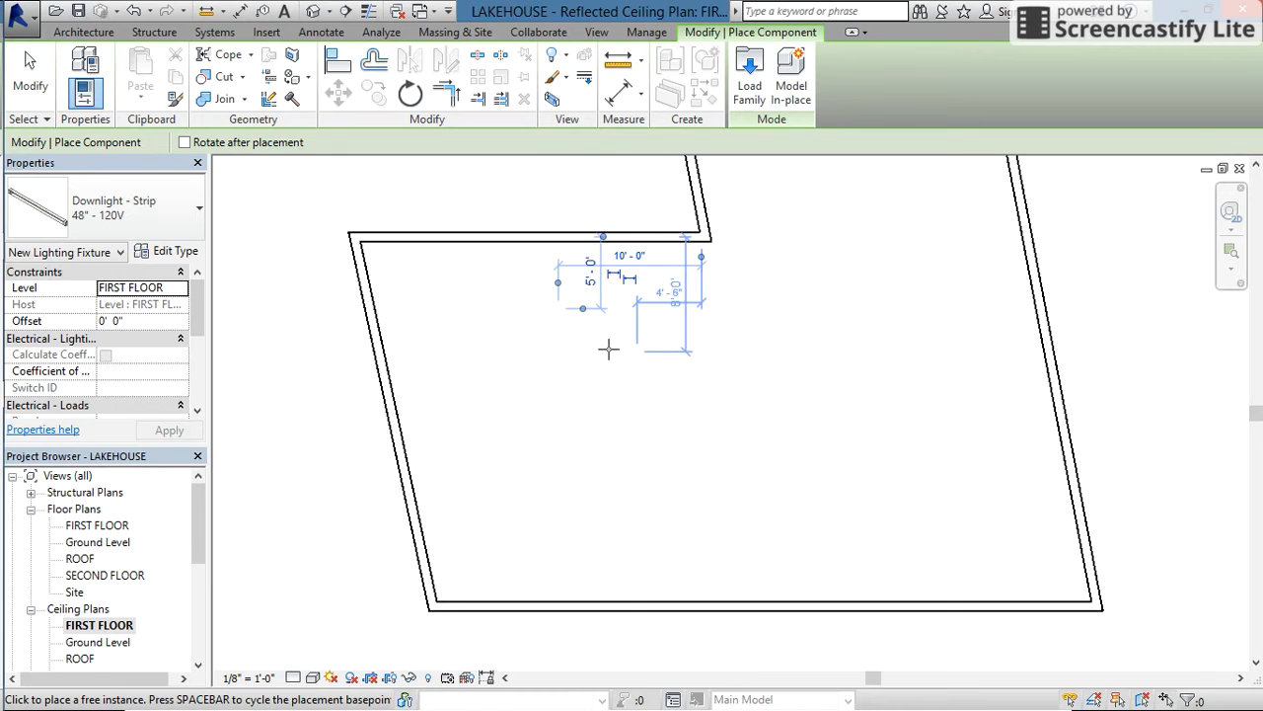
key("ctrl+z")
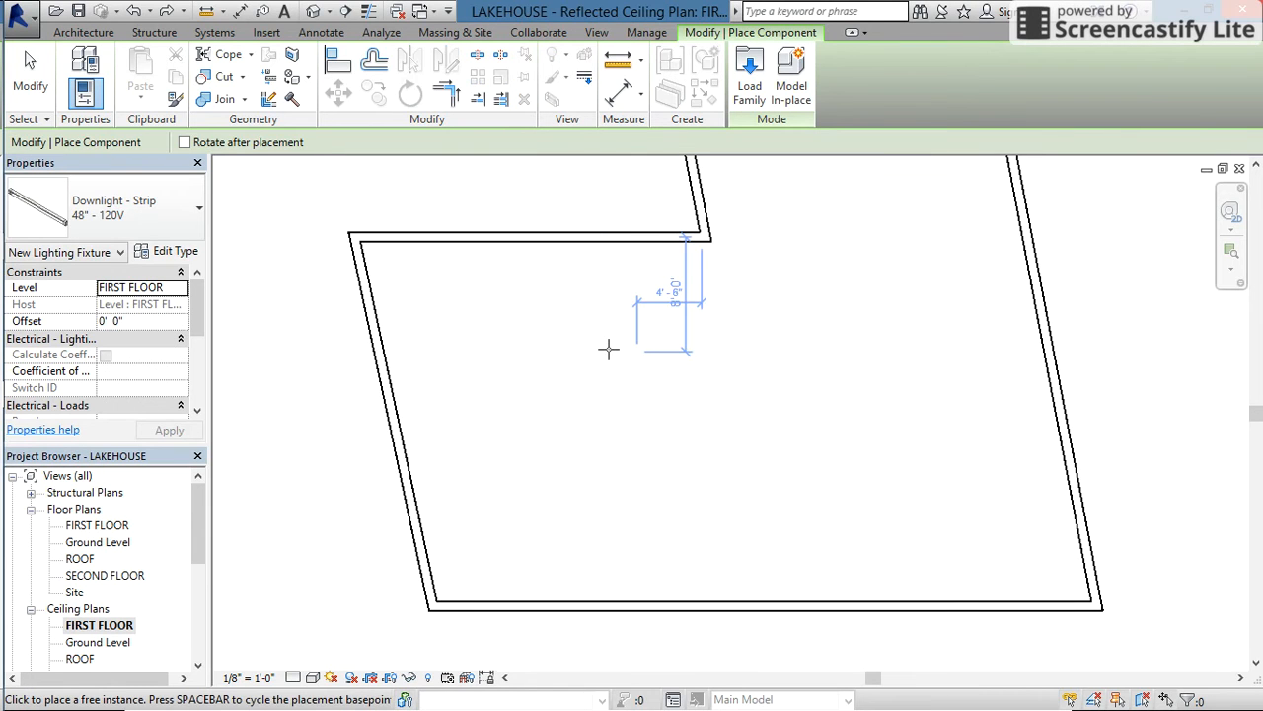
key("Escape")
key("Escape")
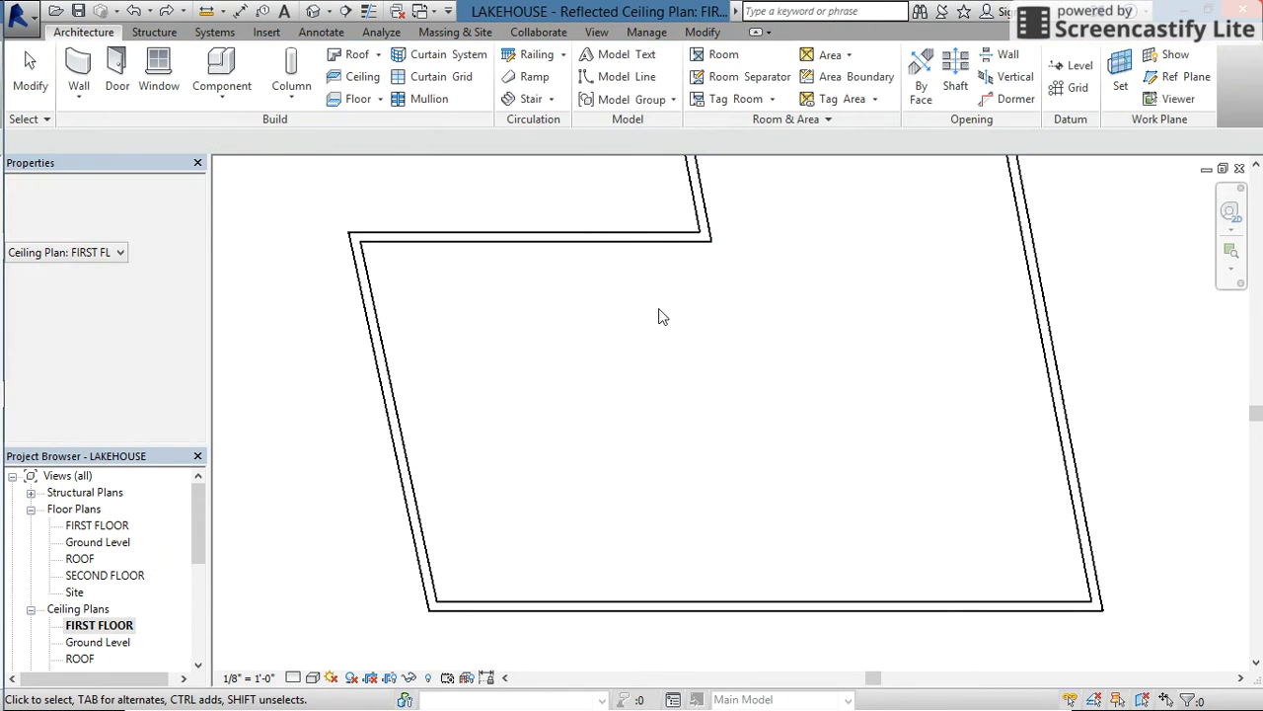
Load the Ceiling Light - Linear Box family from the Lighting > Architectural > Internal library folder for placement
left_click(222, 74)
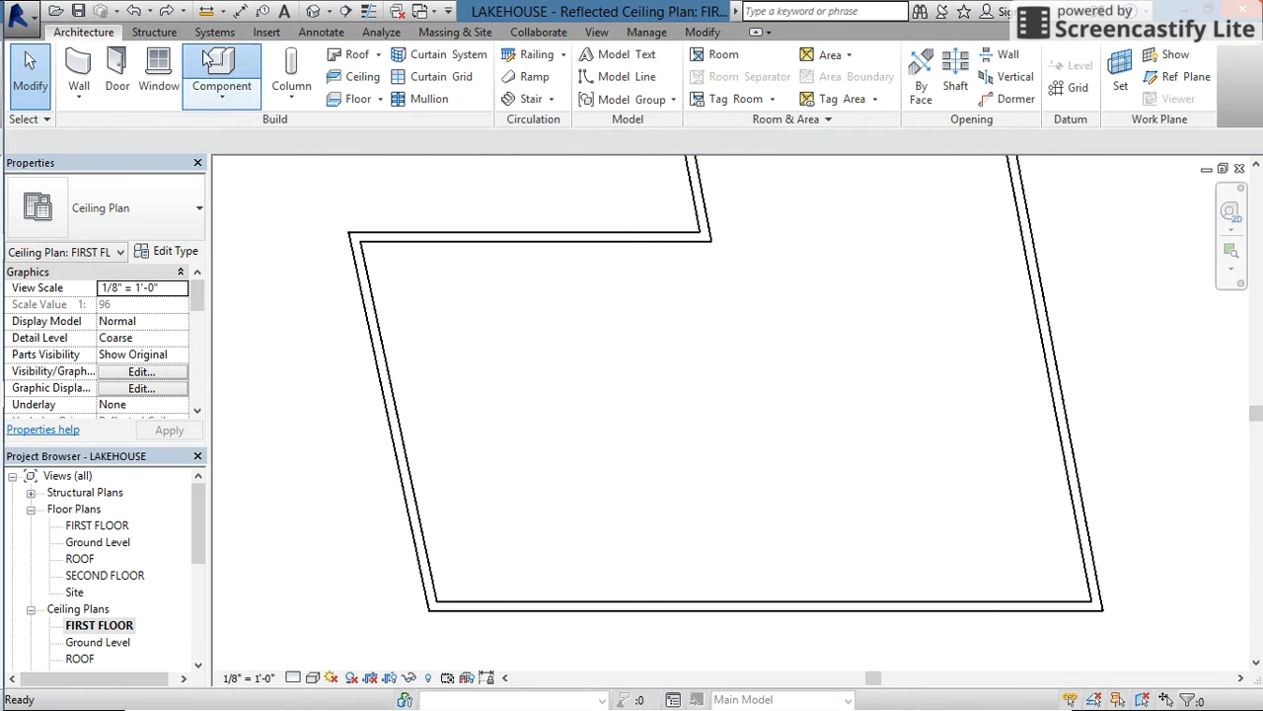
left_click(749, 69)
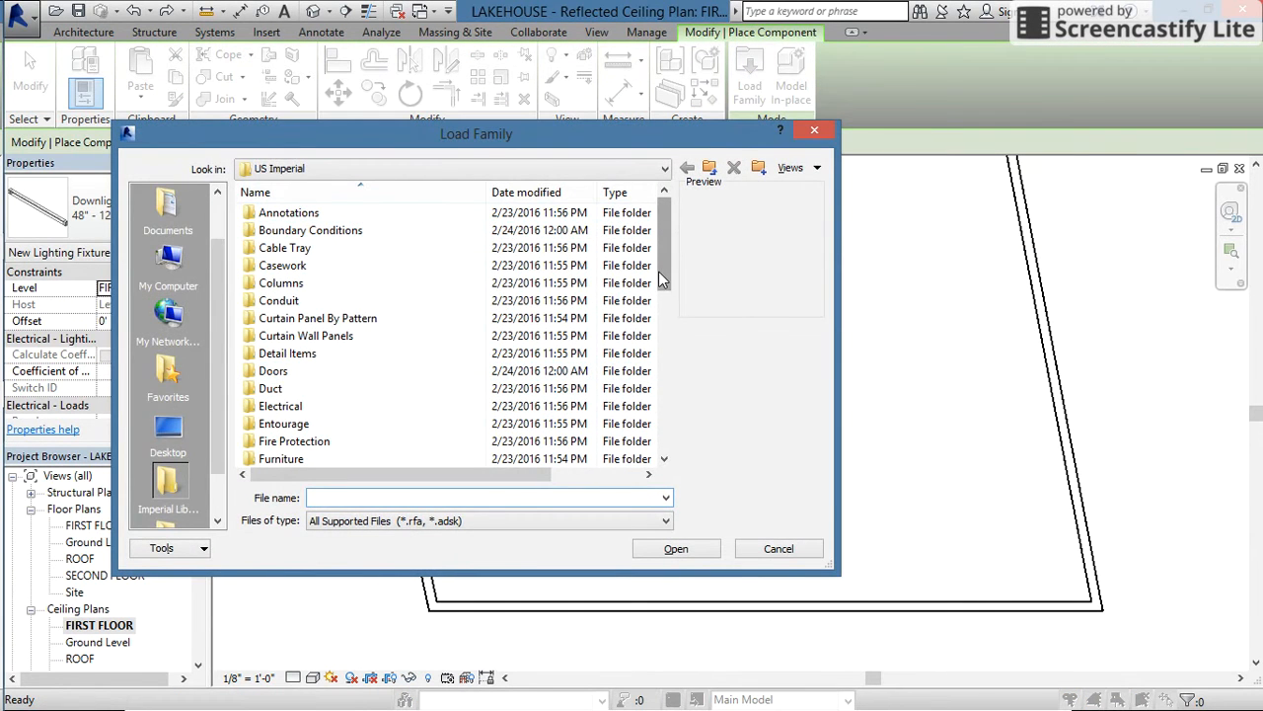
left_click_drag(658, 261, 663, 325)
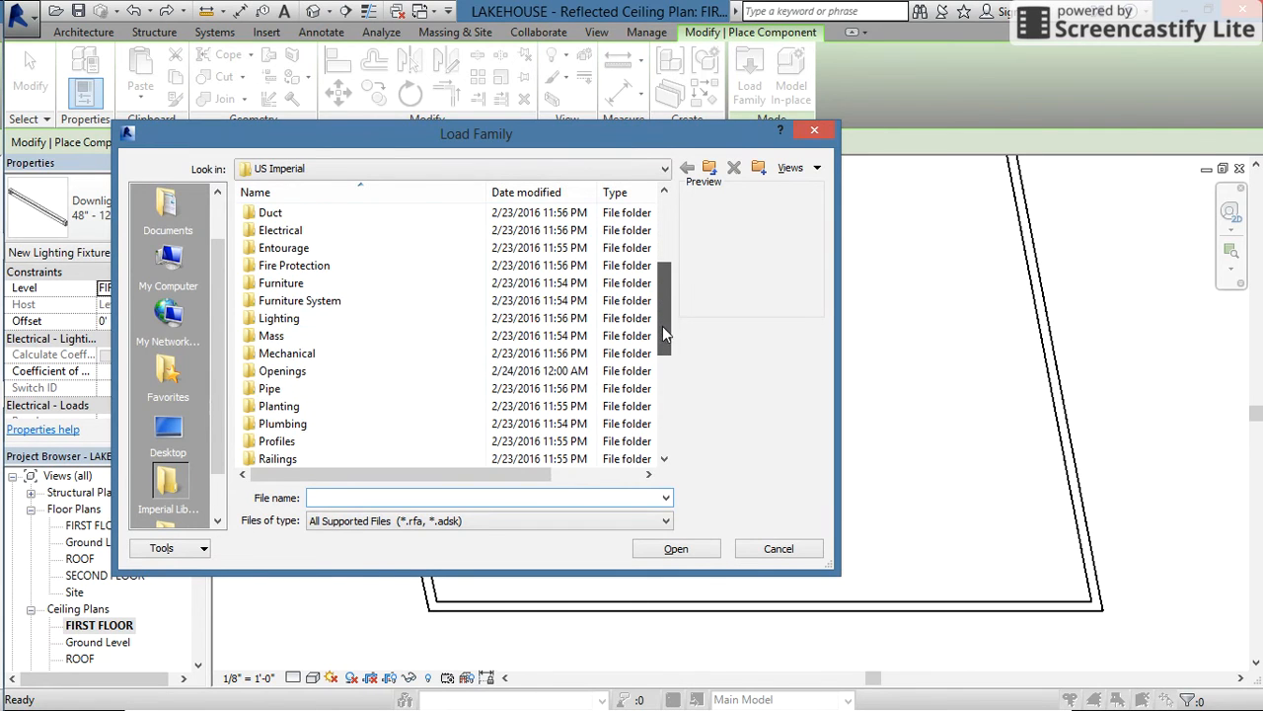
double_click(331, 319)
double_click(296, 213)
double_click(298, 210)
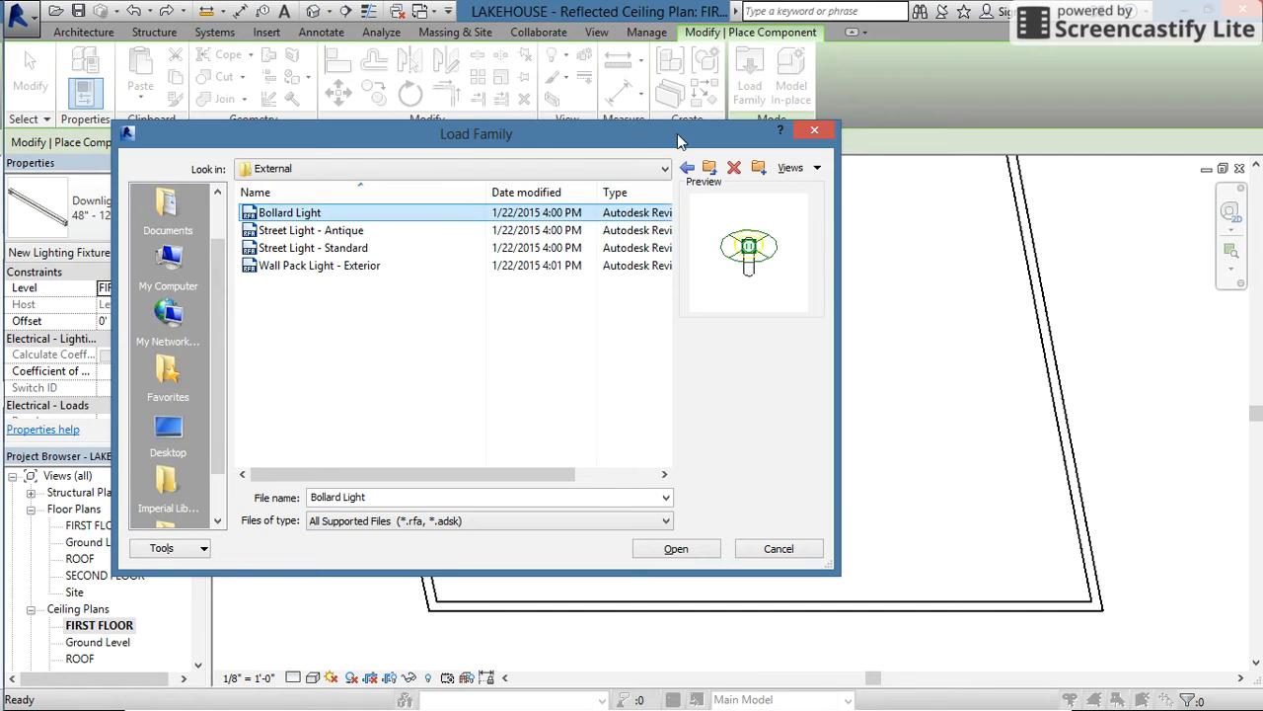
left_click(706, 168)
double_click(331, 248)
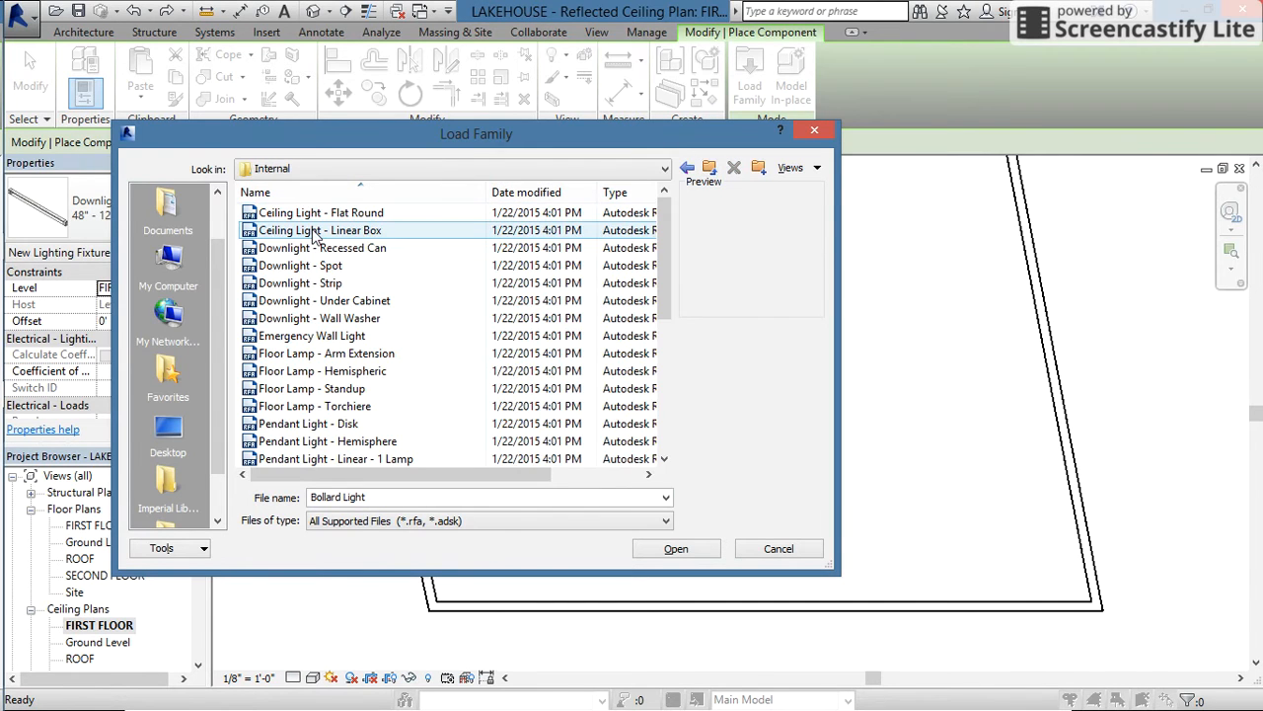
left_click_drag(658, 283, 656, 250)
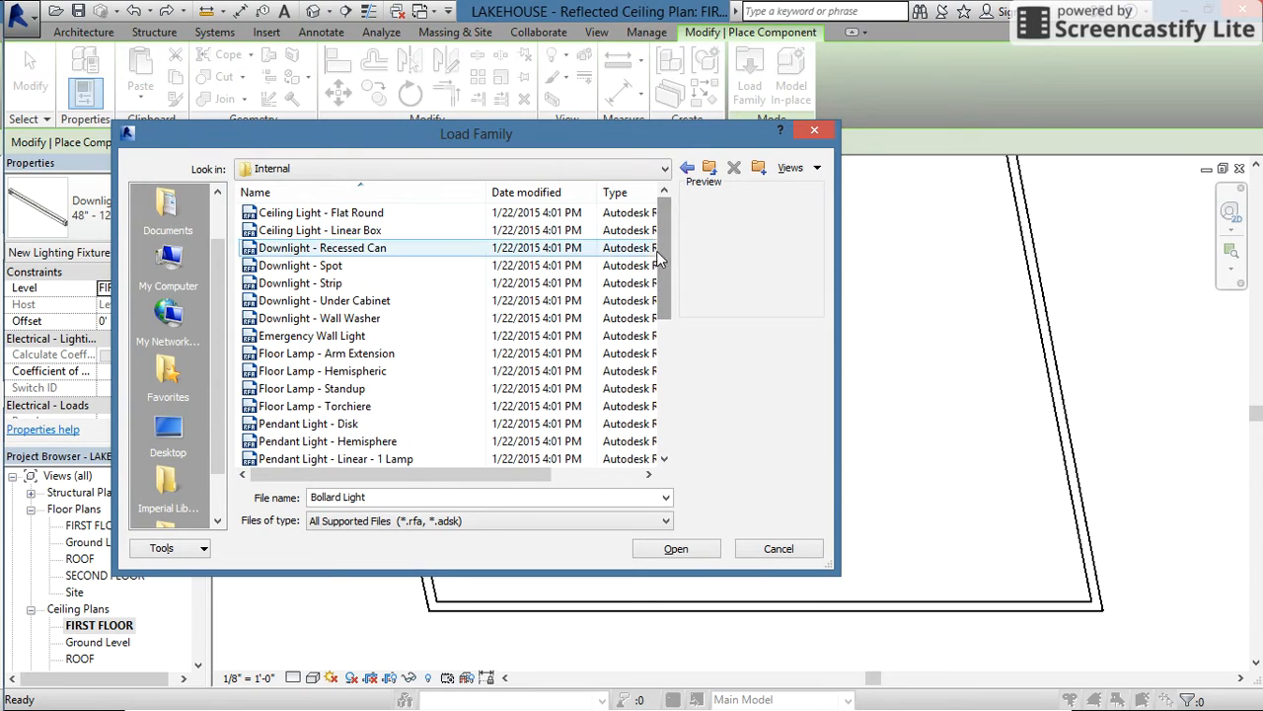
left_click(371, 233)
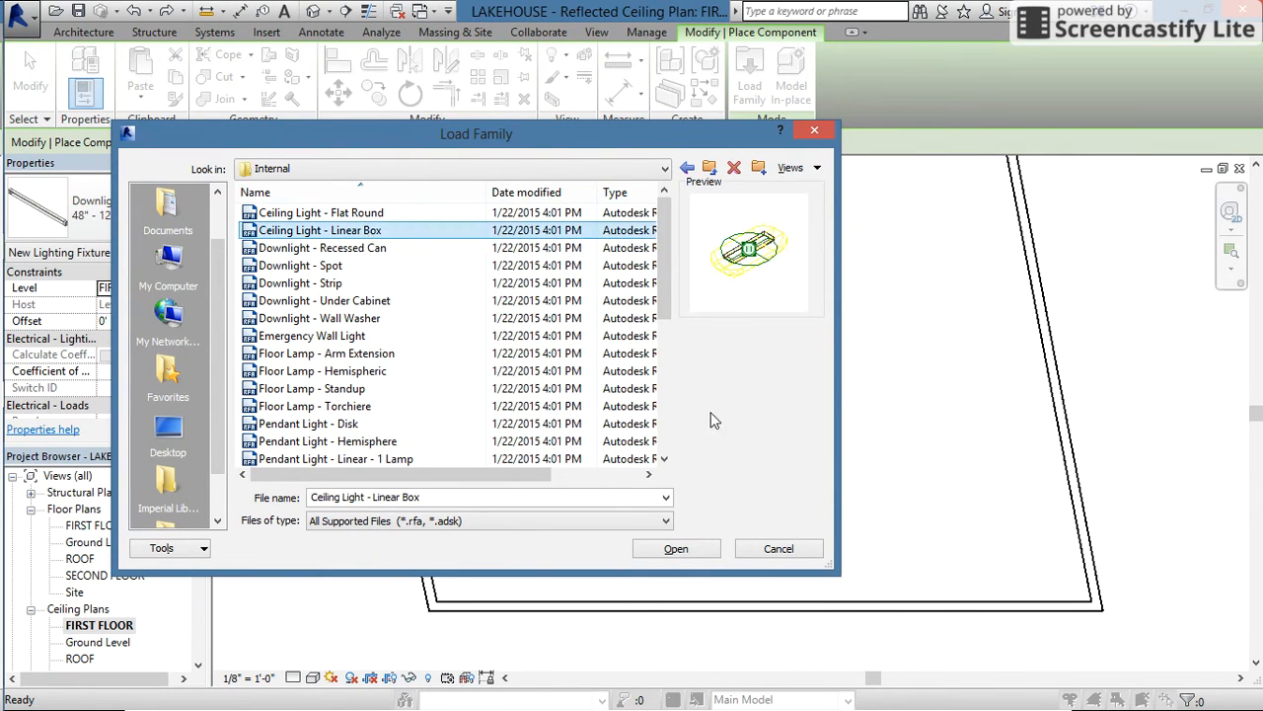
left_click(695, 550)
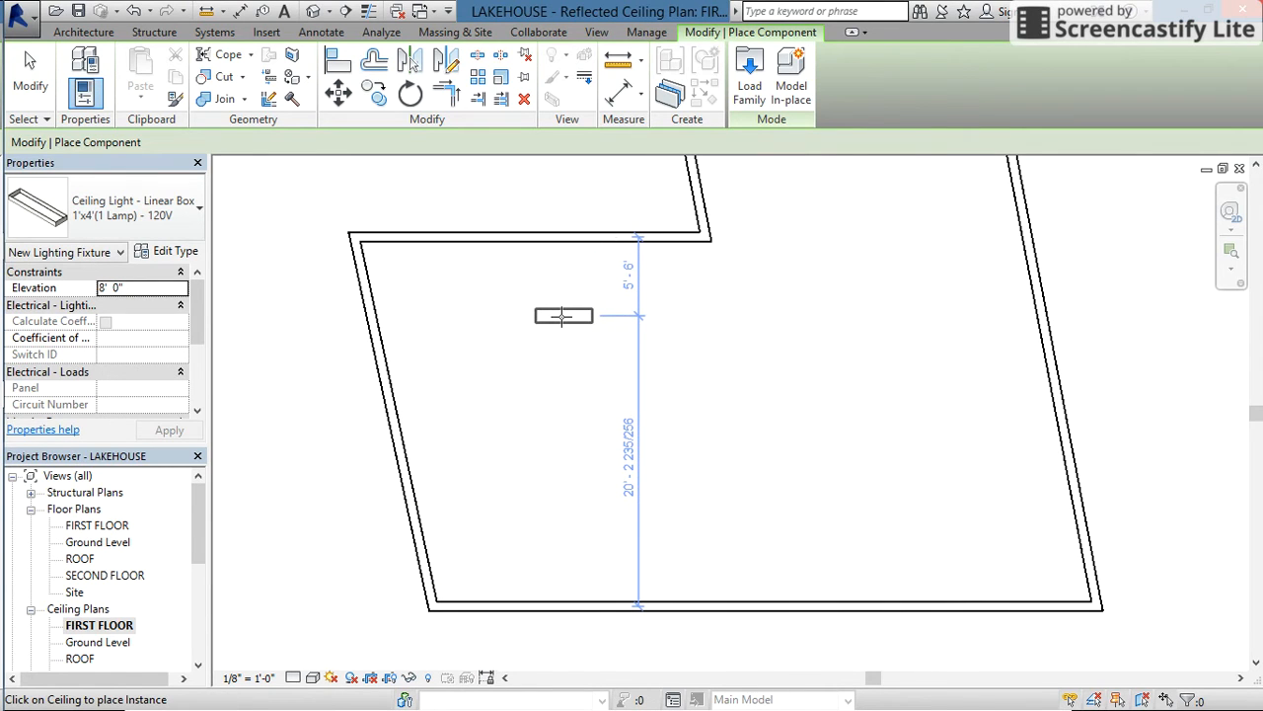
Place four 1'x4' (1 Lamp) - 120V linear box ceiling lights in a north-south column in the western part of the southern wing
left_click(561, 316)
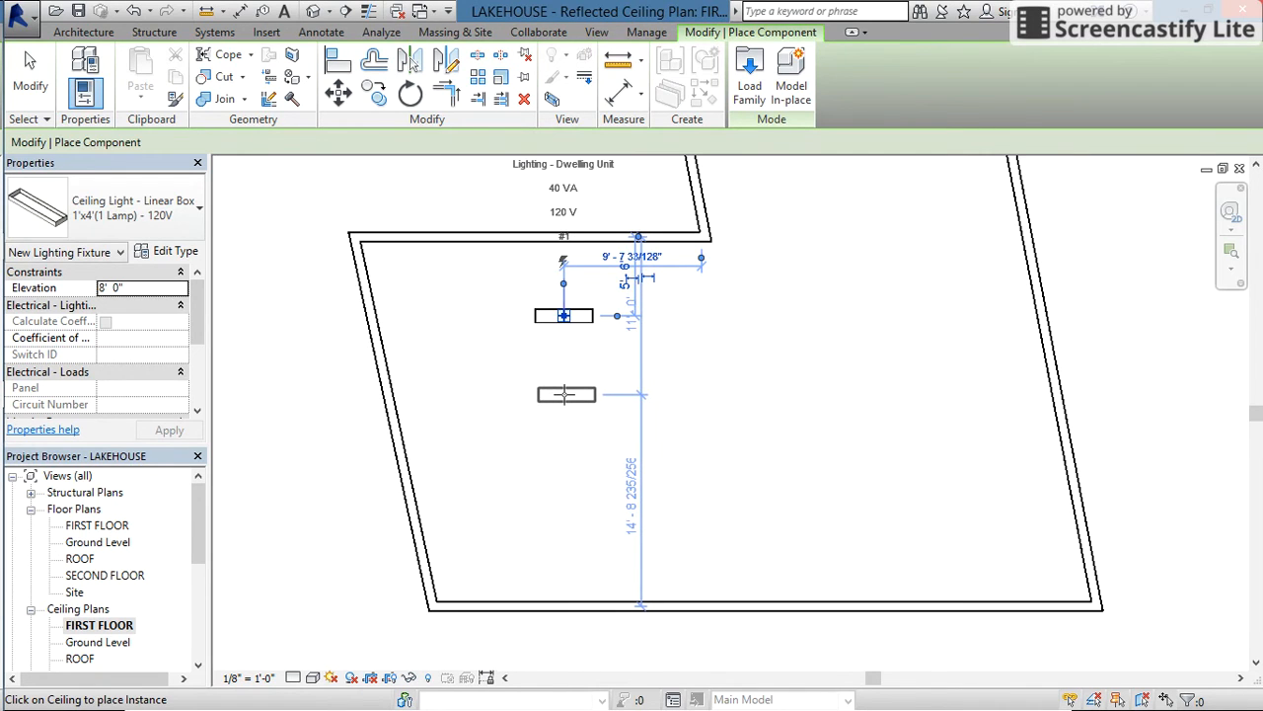
left_click(565, 394)
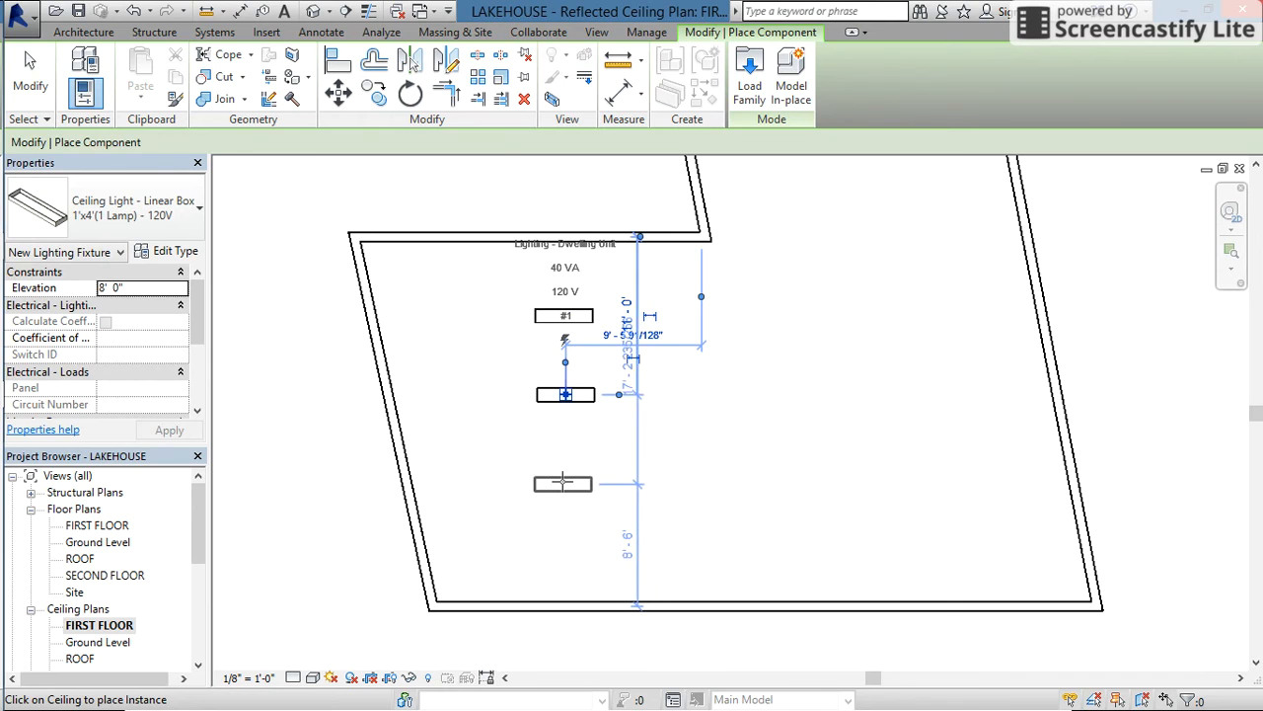
left_click(565, 476)
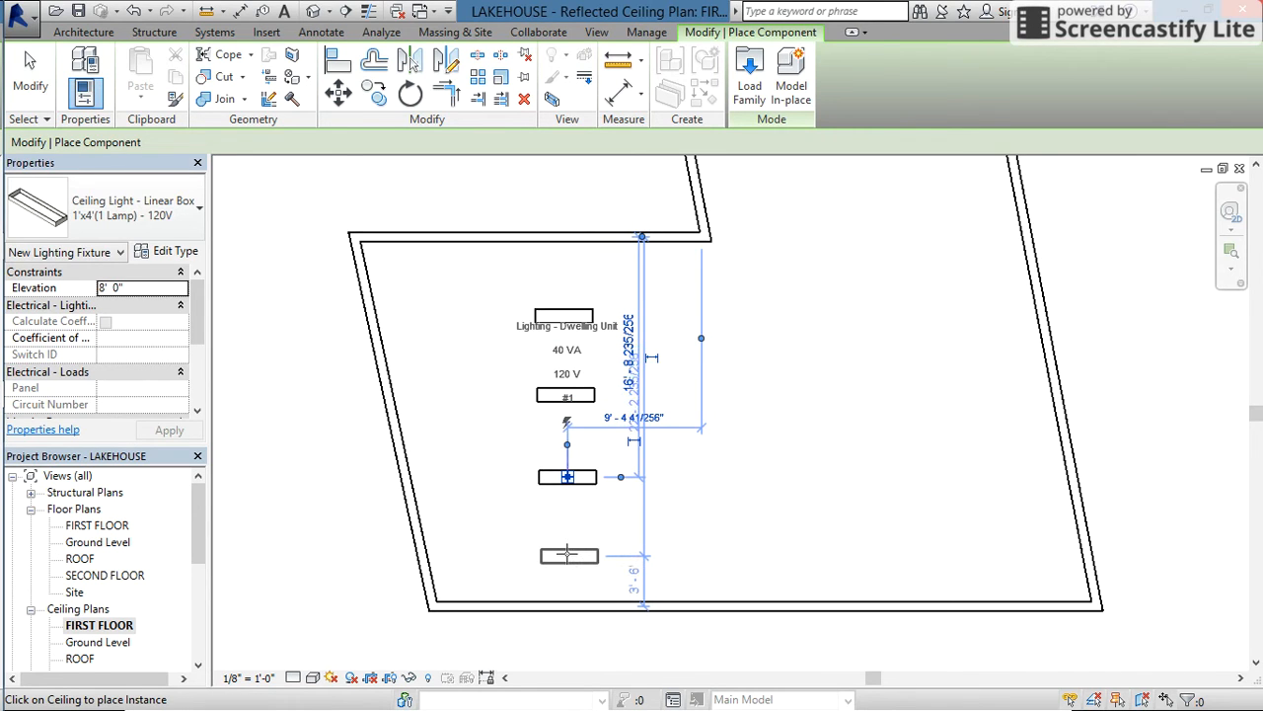
left_click(568, 554)
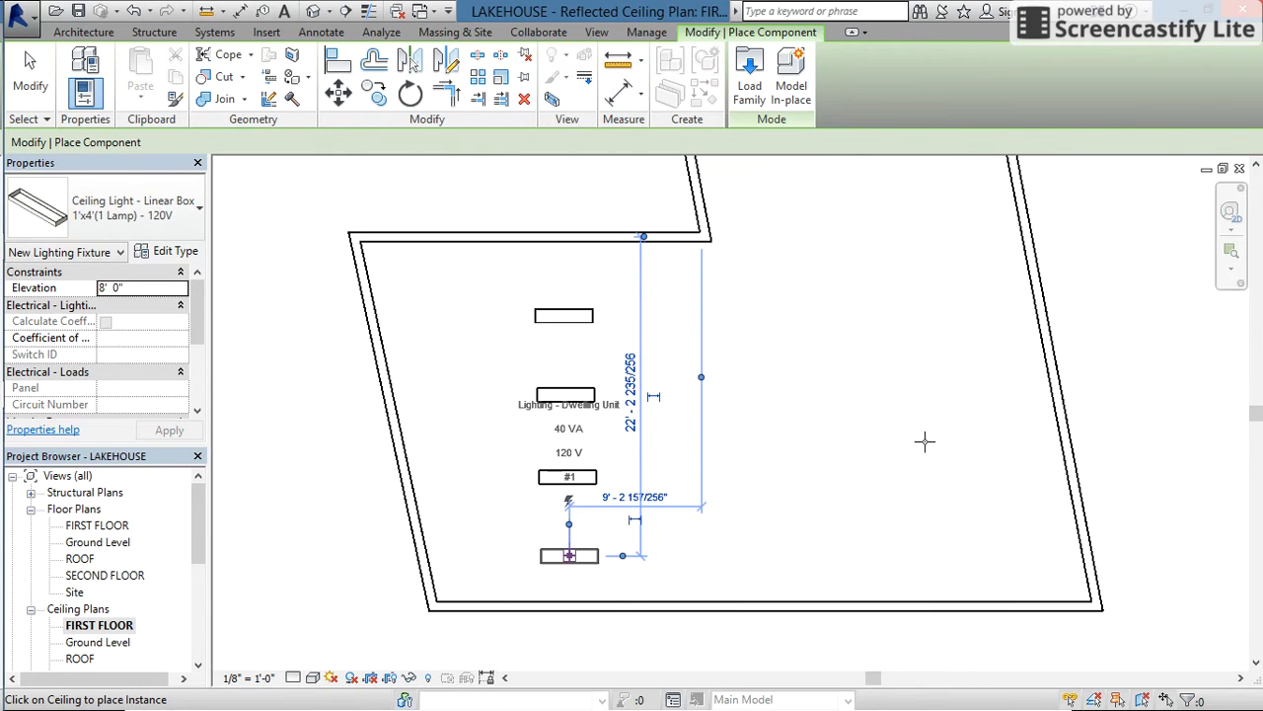
key("Escape")
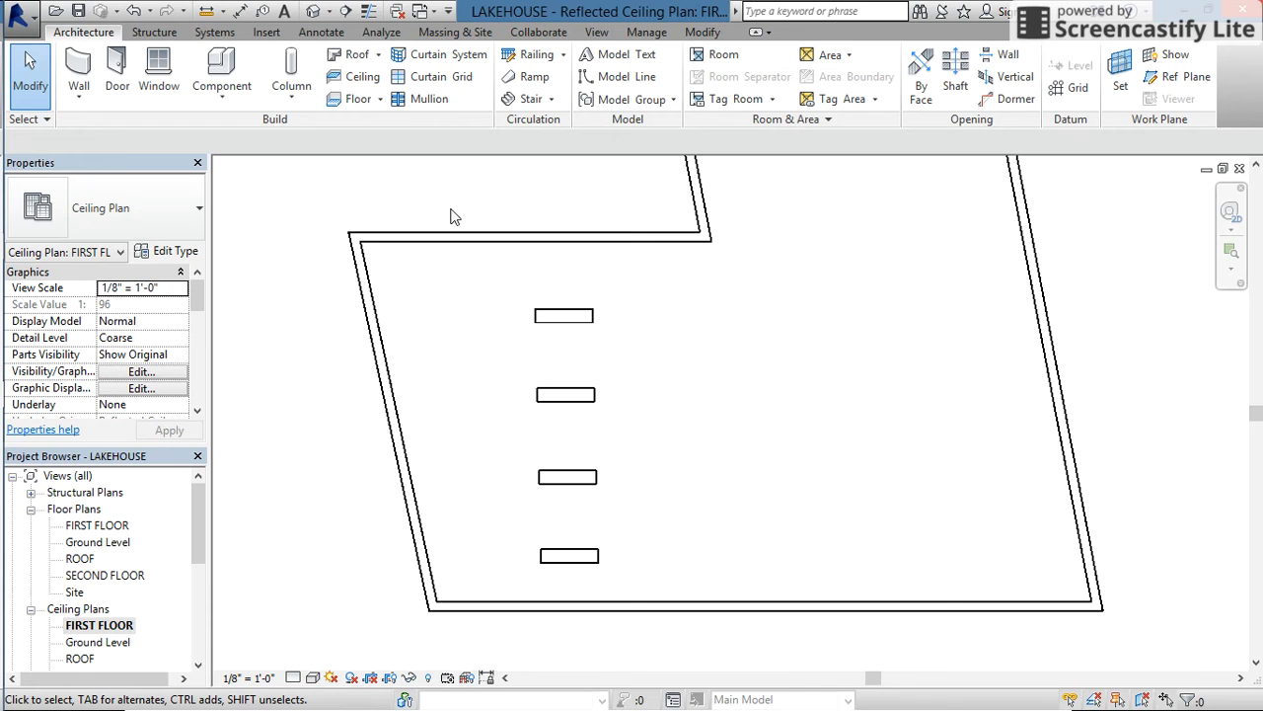
Load the Round Supply Diffuser family from the Mechanical > Architectural > Air-Side Components > Air Terminals library folder for placement
left_click(226, 65)
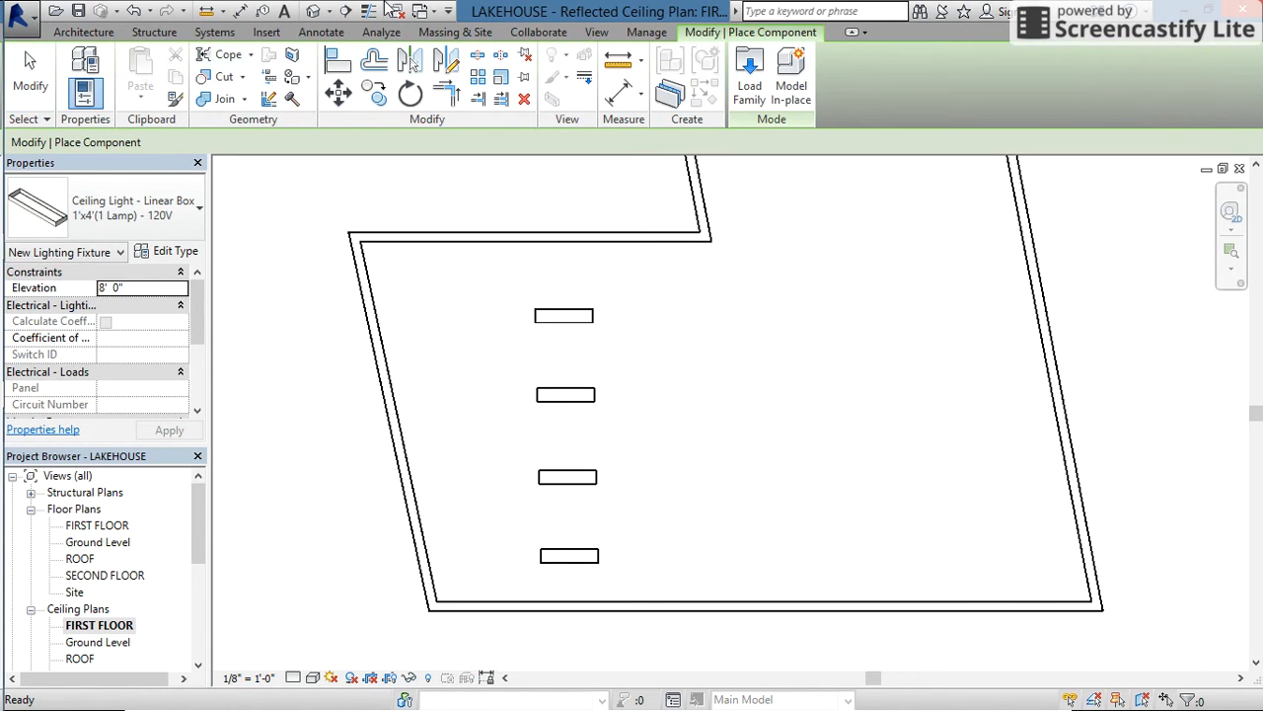
left_click(750, 77)
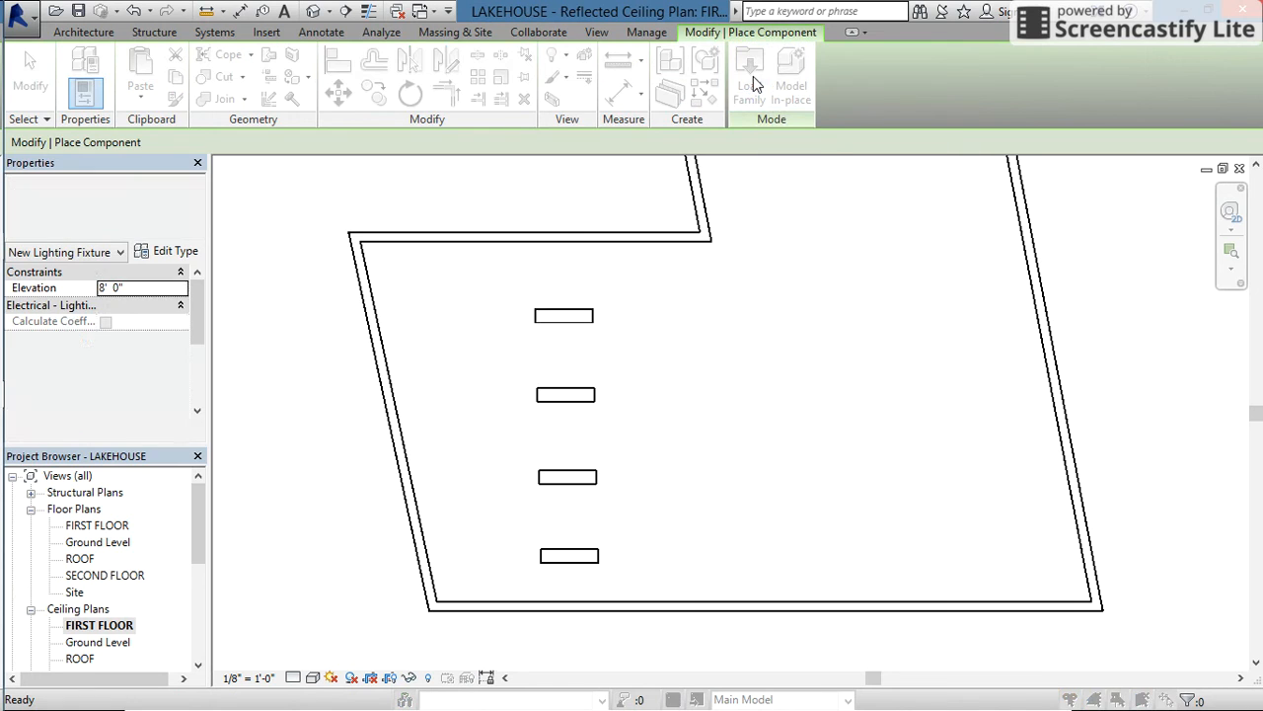
left_click_drag(664, 285, 665, 335)
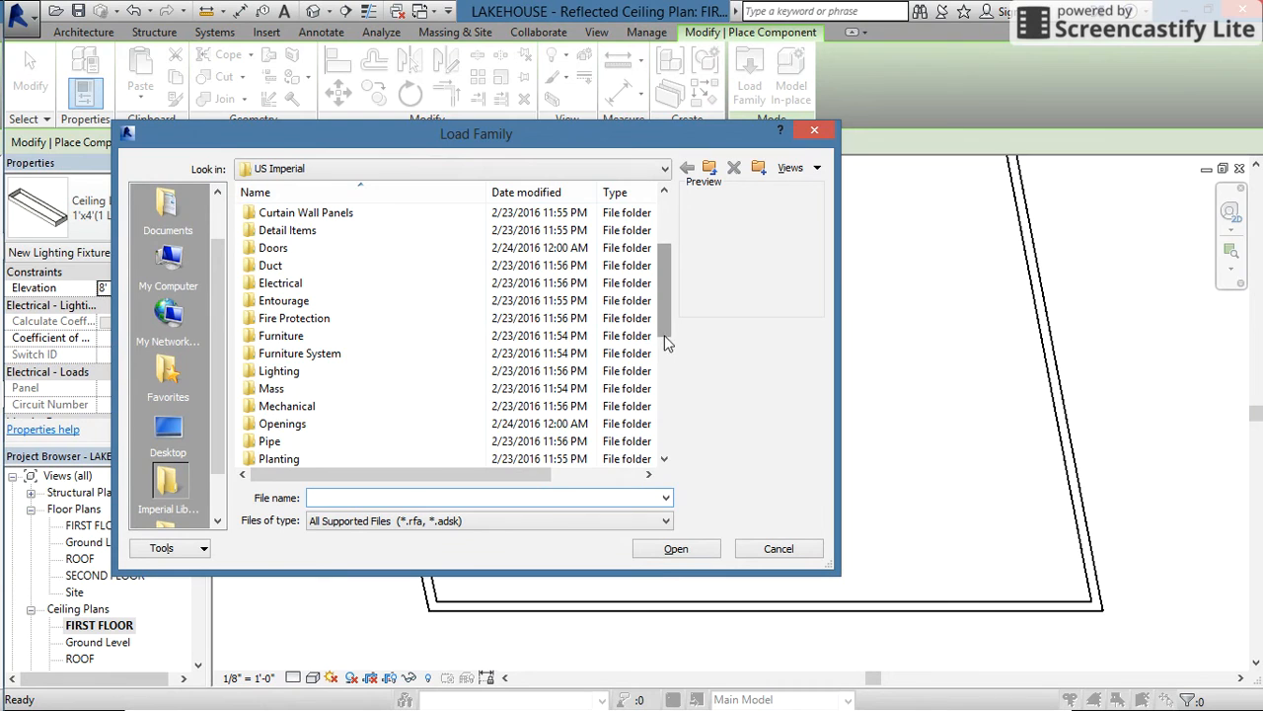
double_click(286, 405)
double_click(309, 215)
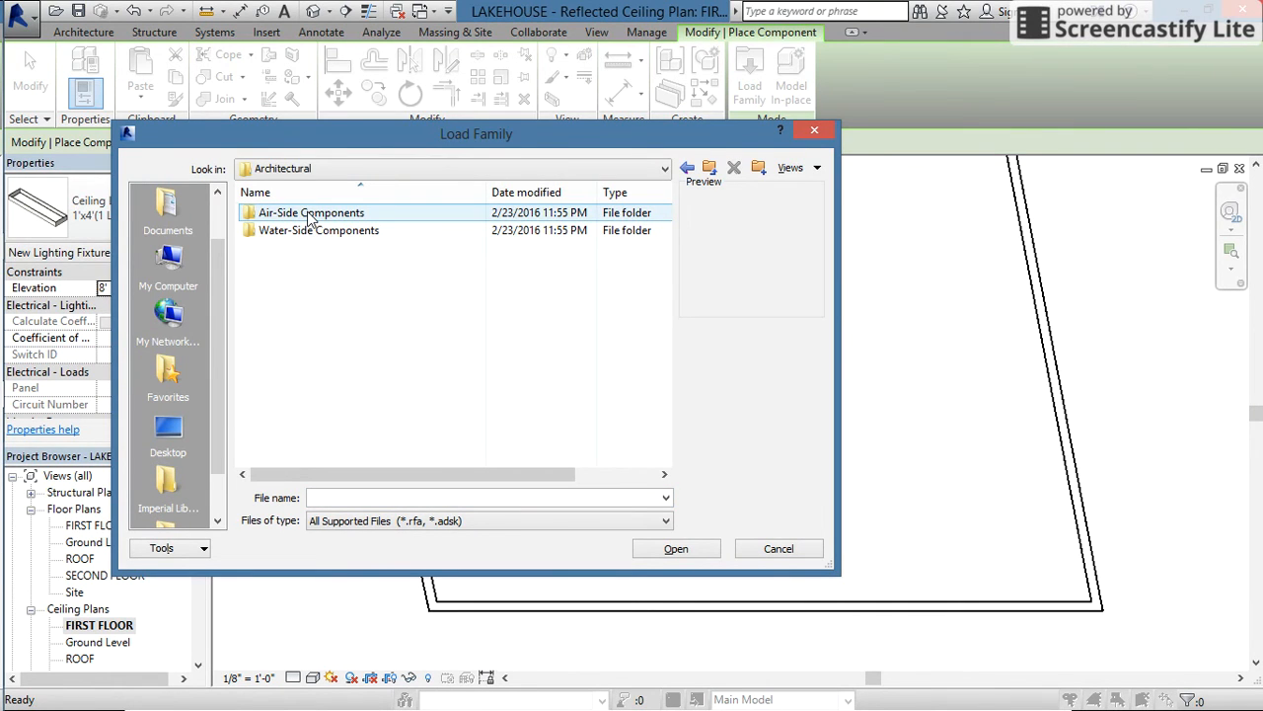
double_click(309, 213)
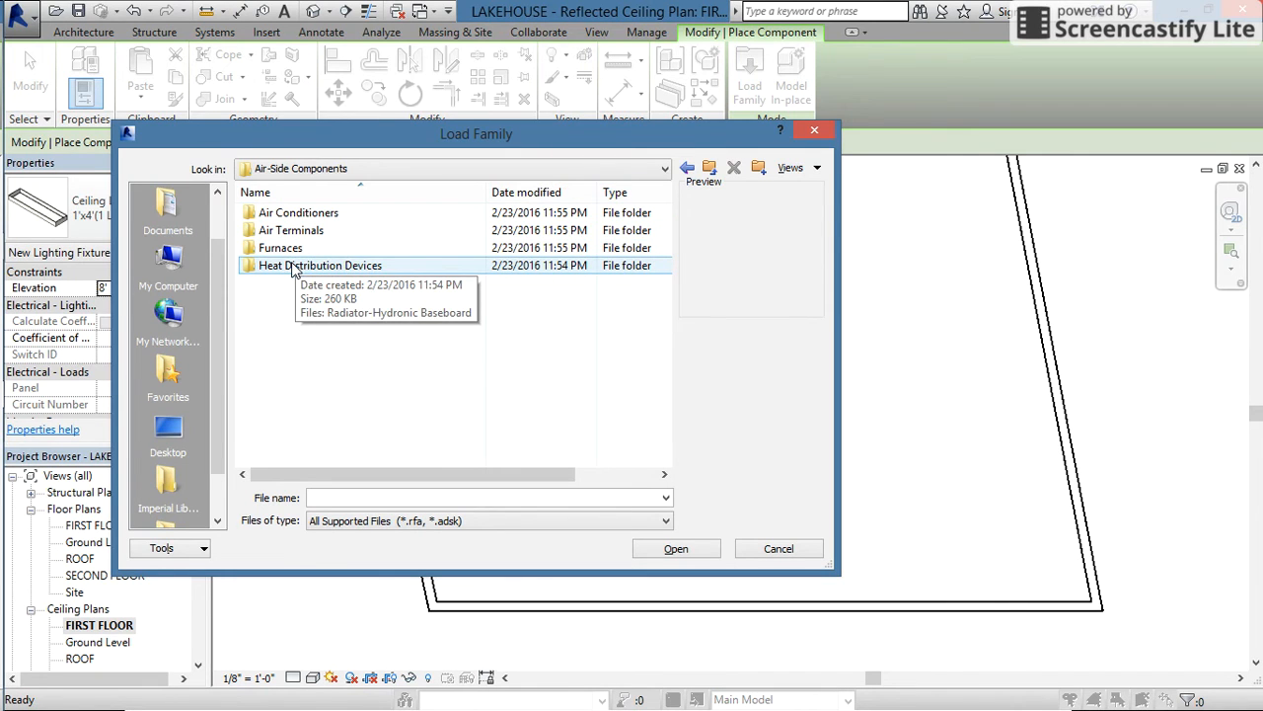
double_click(302, 232)
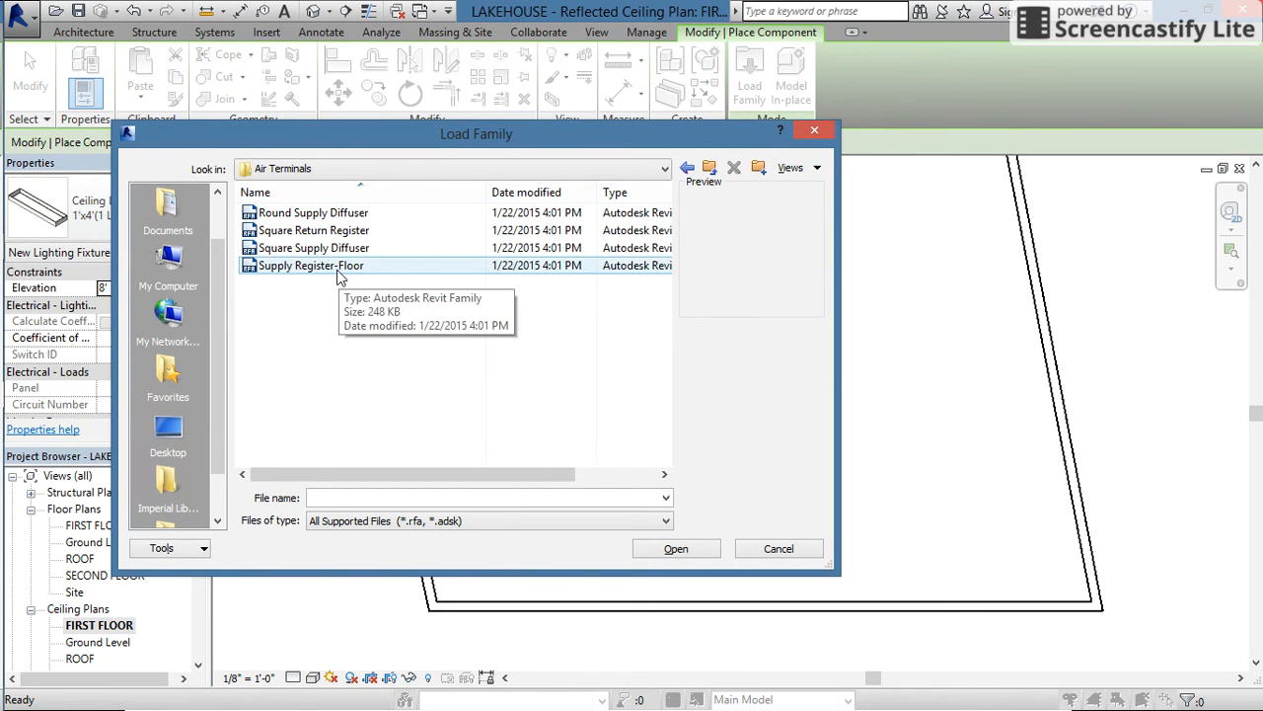
left_click(316, 219)
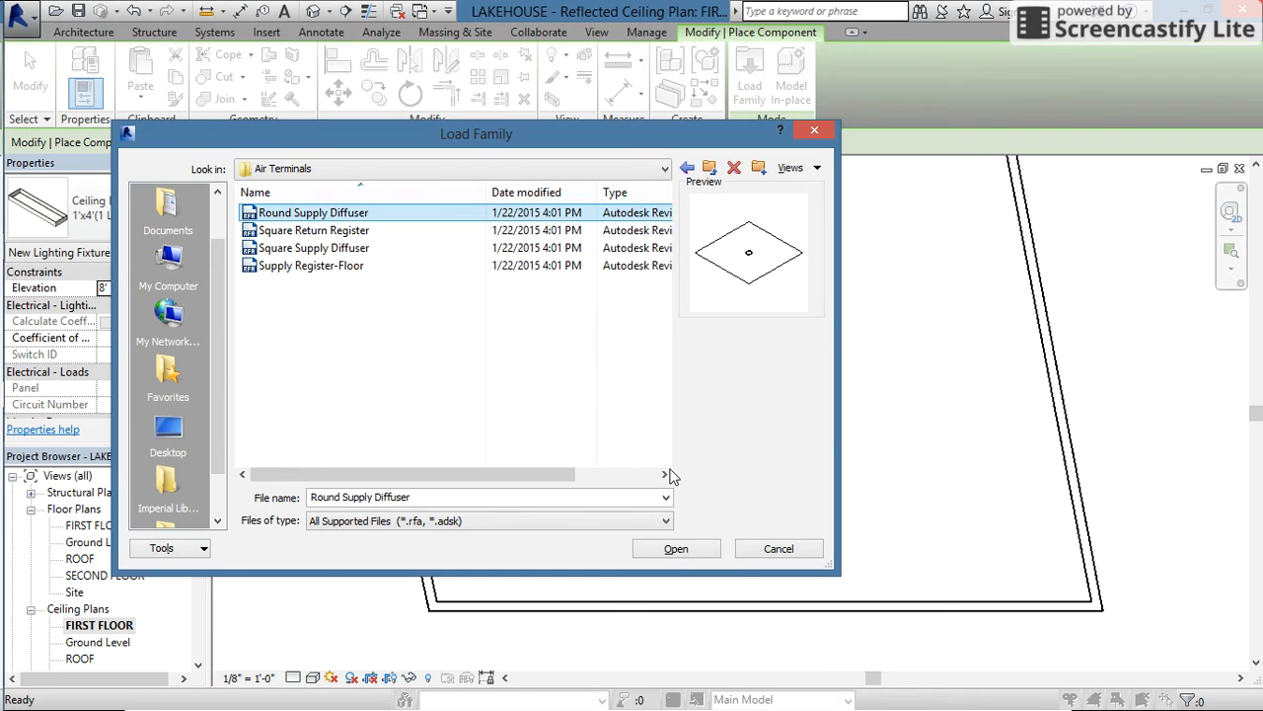
left_click(704, 550)
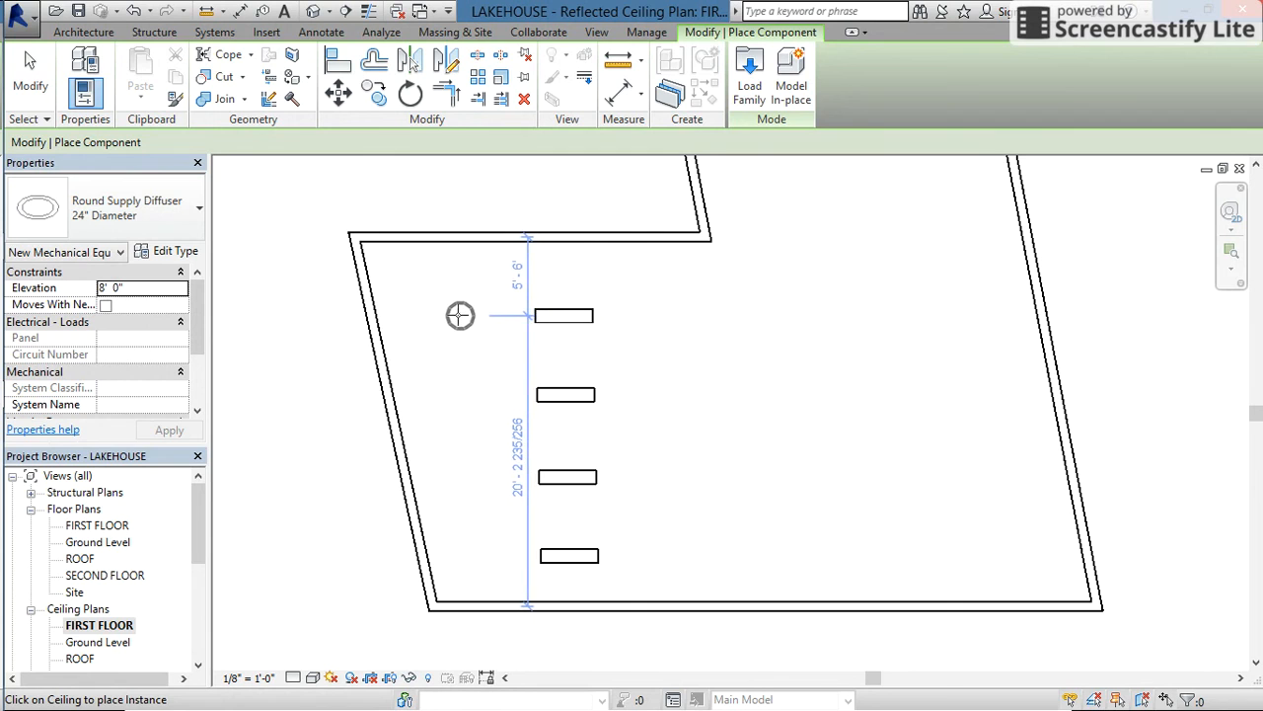
Place four 24" Diameter round supply diffusers in the southern wing, two on each side of the column of linear ceiling lights
left_click(459, 315)
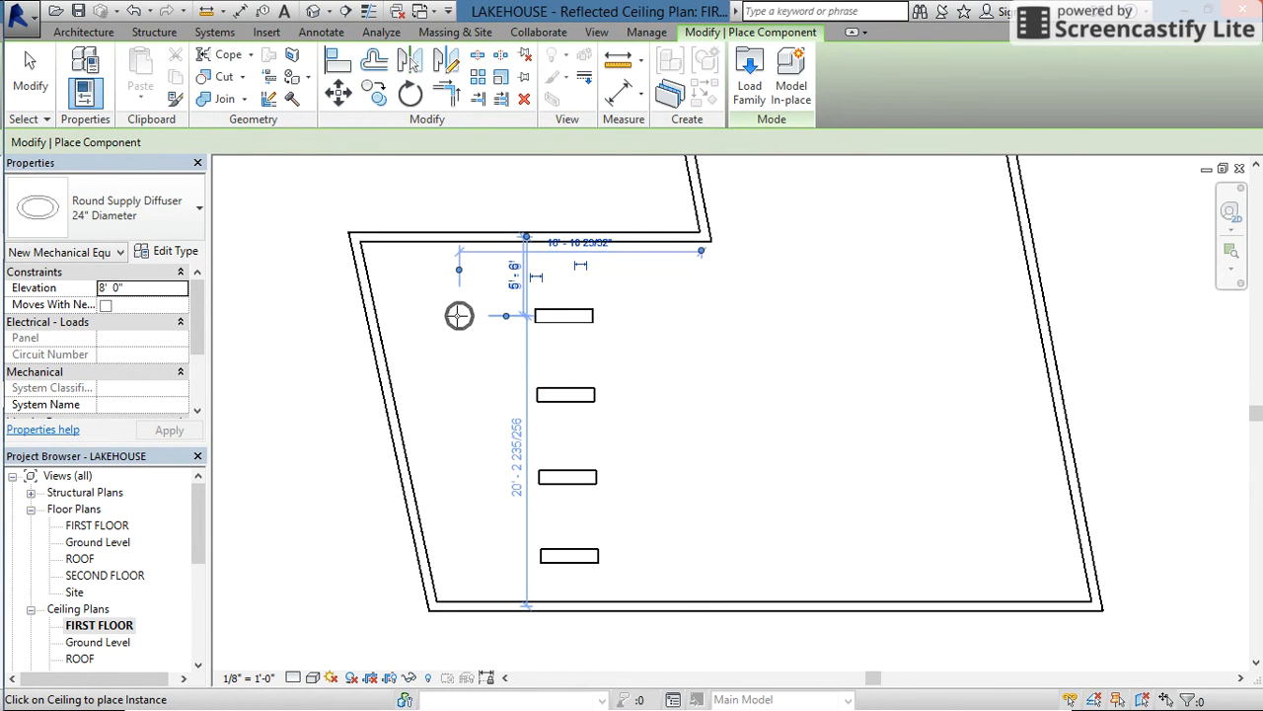
left_click(657, 315)
left_click(478, 534)
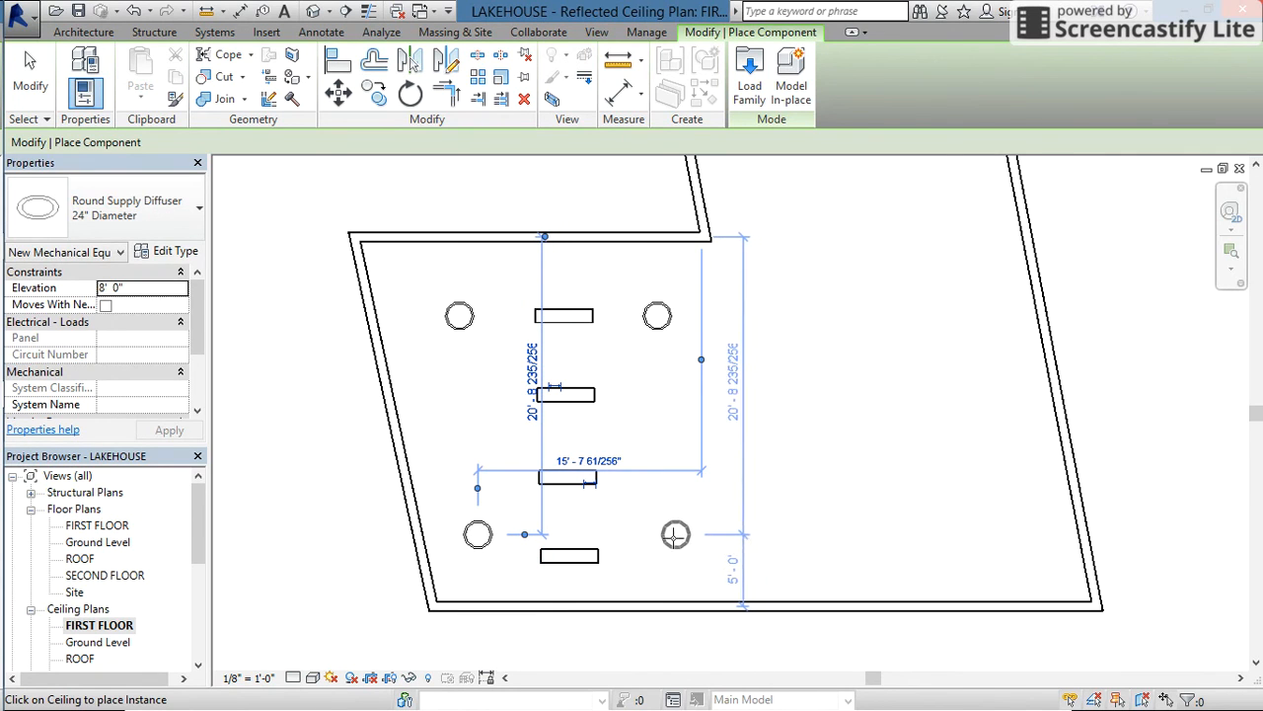
left_click(675, 534)
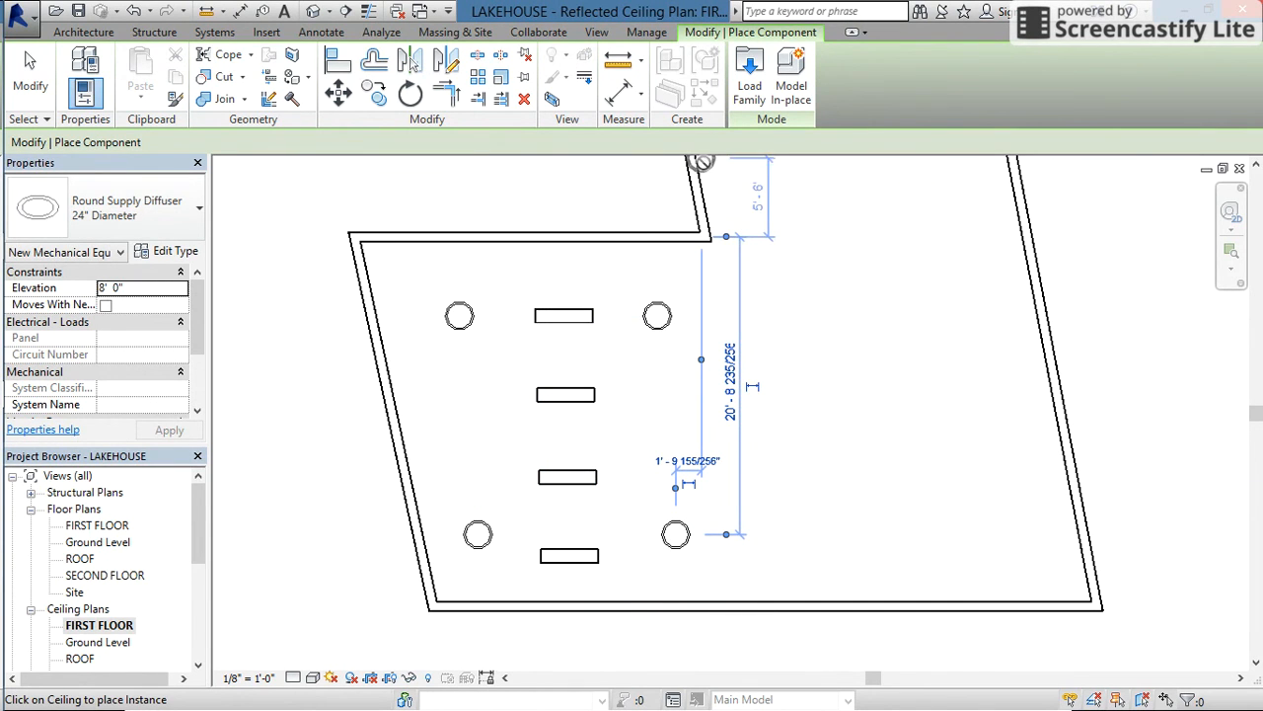
Load the Square Return Register family from the Mechanical > Architectural > Air-Side Components > Air Terminals library folder for placement
left_click(751, 84)
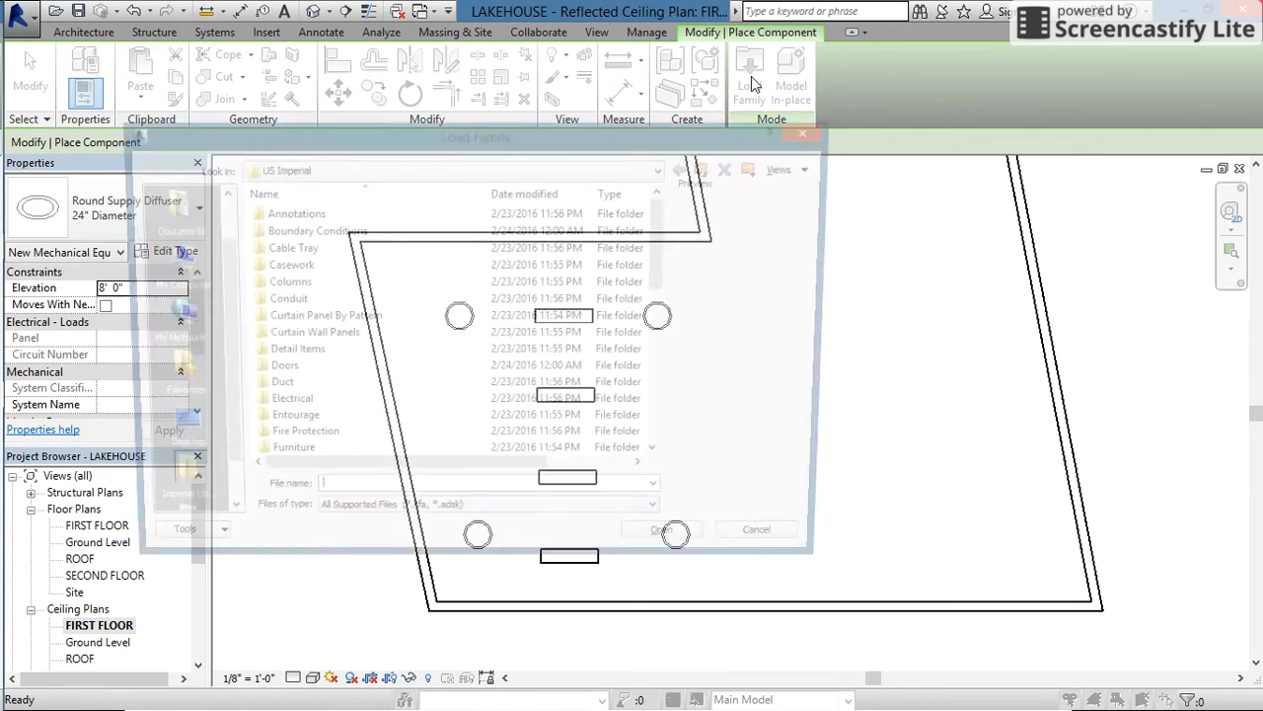
left_click_drag(662, 292, 664, 358)
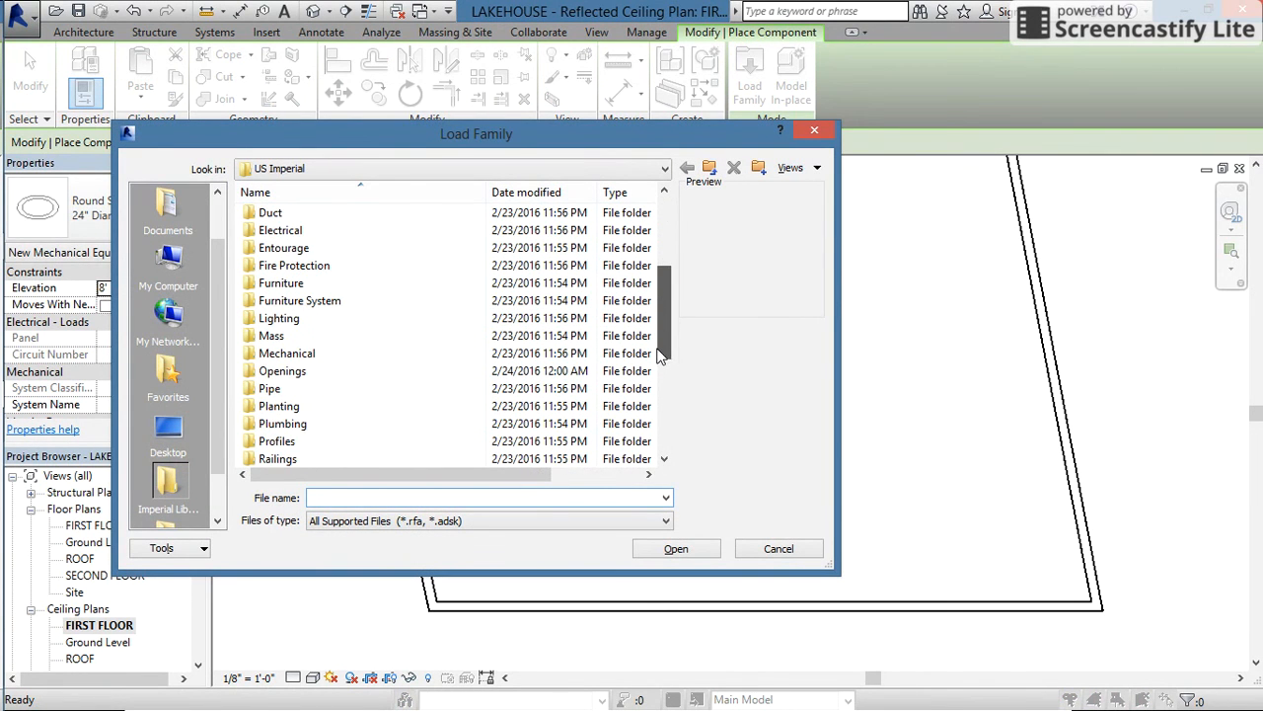
double_click(405, 358)
double_click(313, 215)
double_click(313, 214)
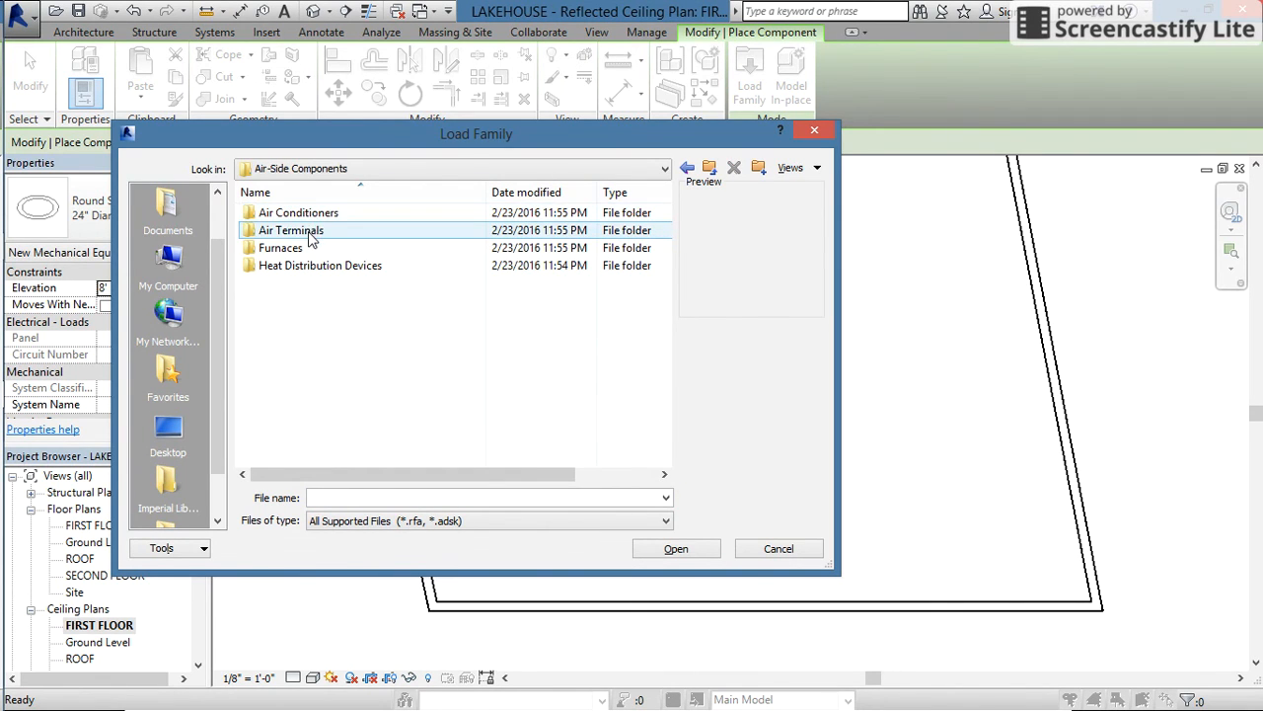
double_click(313, 233)
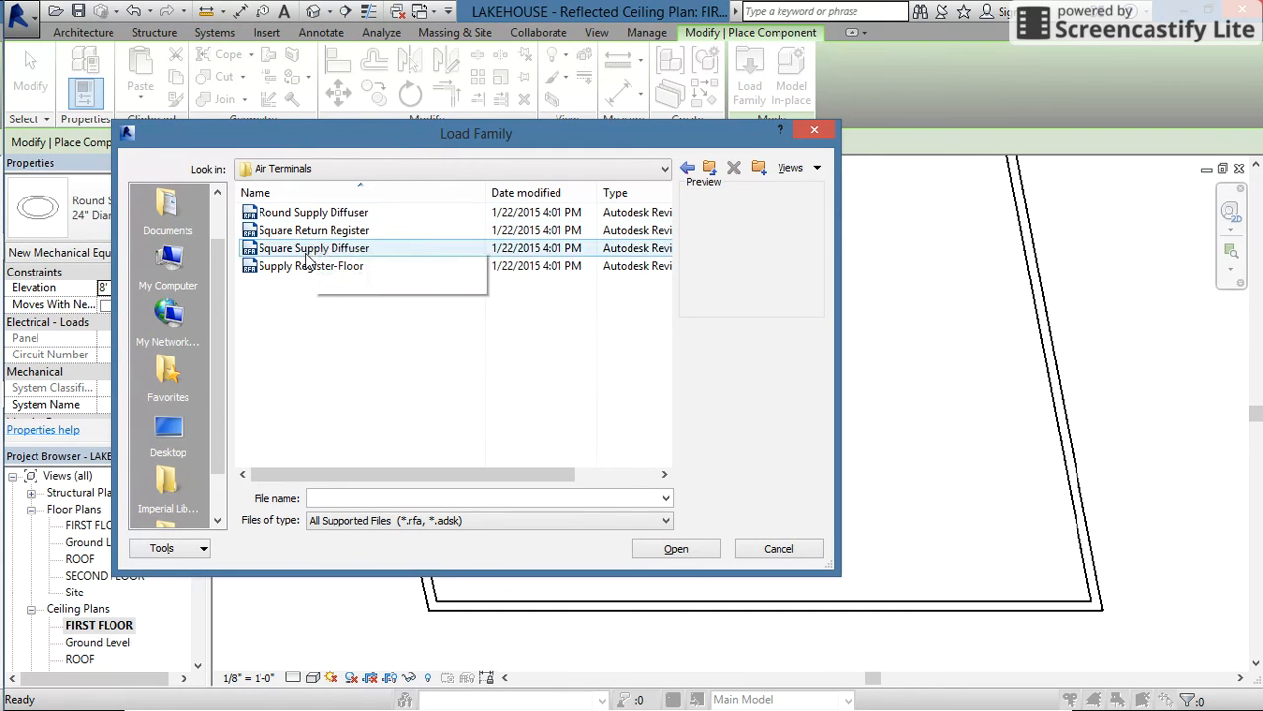
left_click(307, 234)
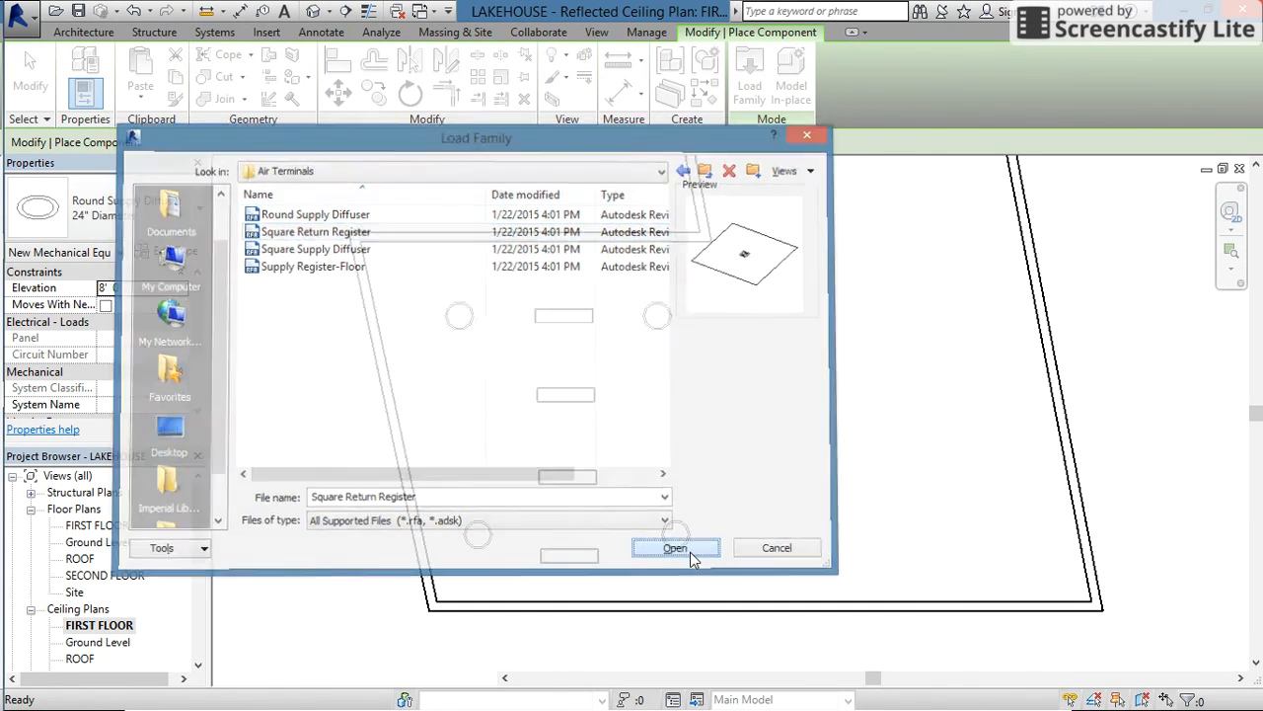
left_click(692, 551)
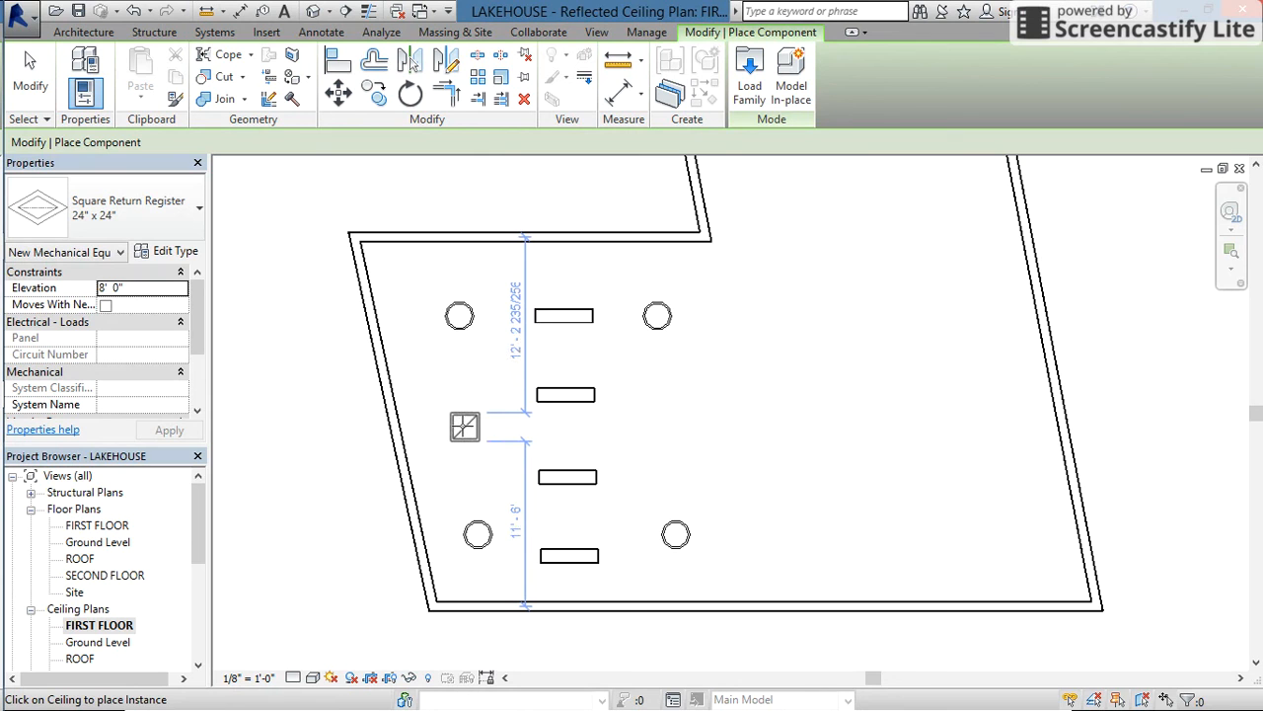
Place one 24" x 24" square return register between the two western round diffusers and end the placement command
left_click(465, 427)
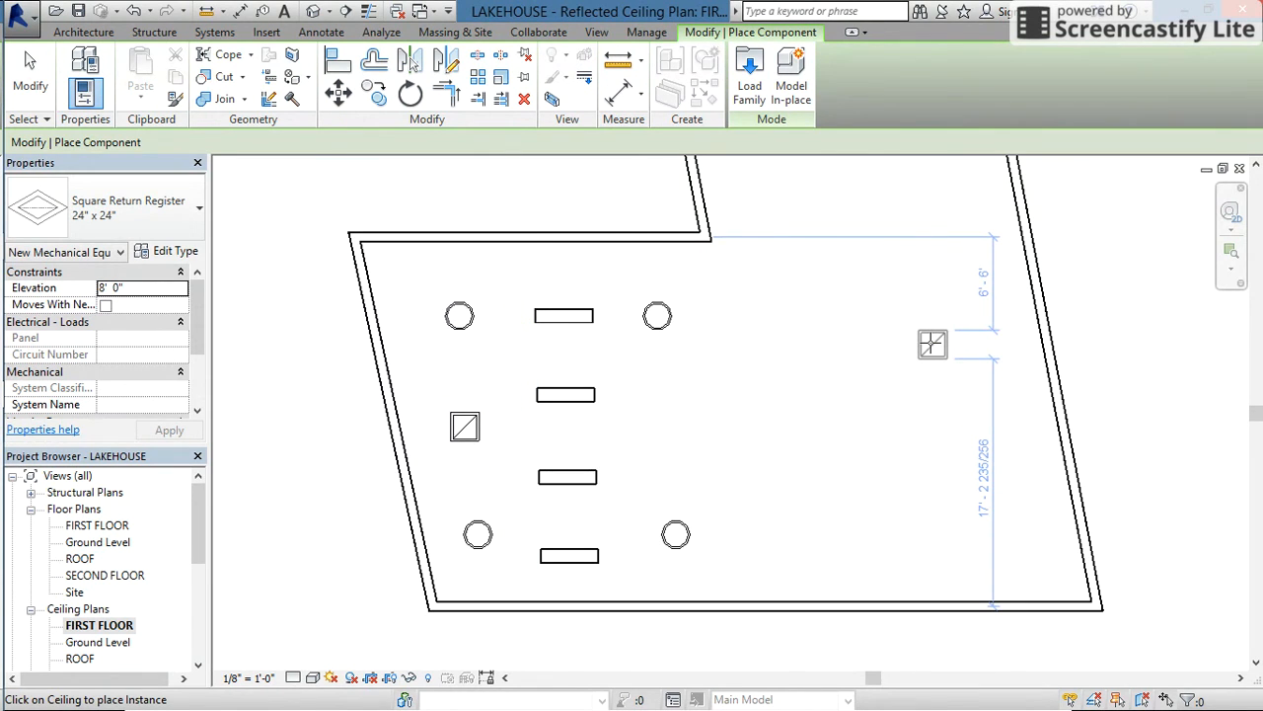
key("Escape")
key("Escape")
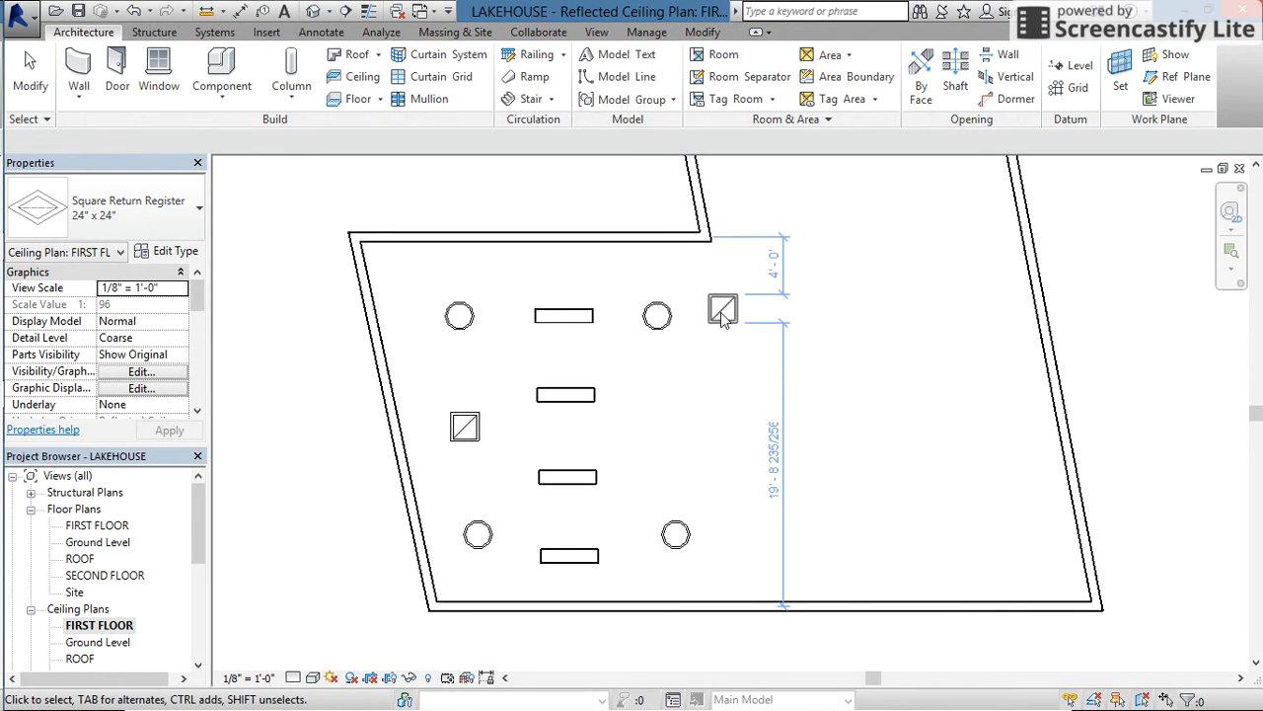